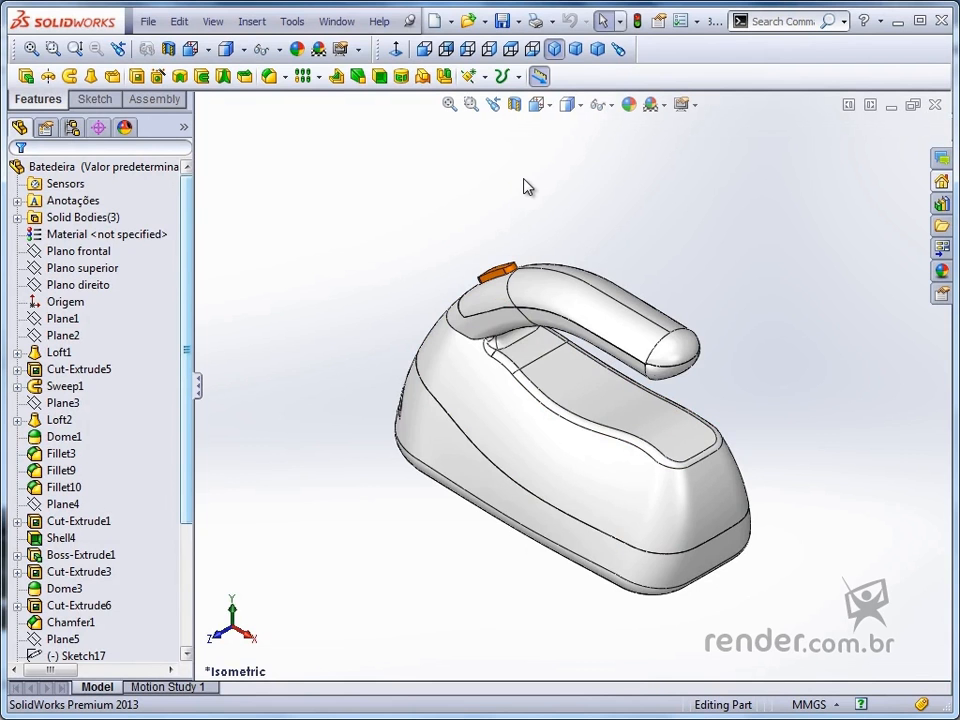
# Review the background appearance settings in the system color options and the list of available scenes
pyautogui.click(292, 21)
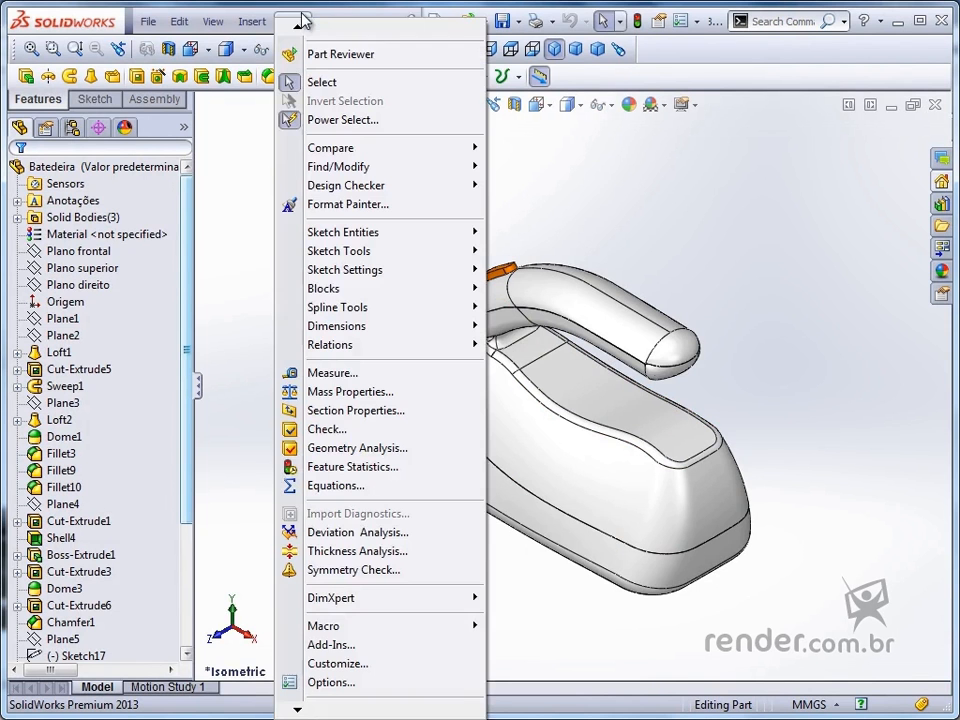
pyautogui.click(325, 682)
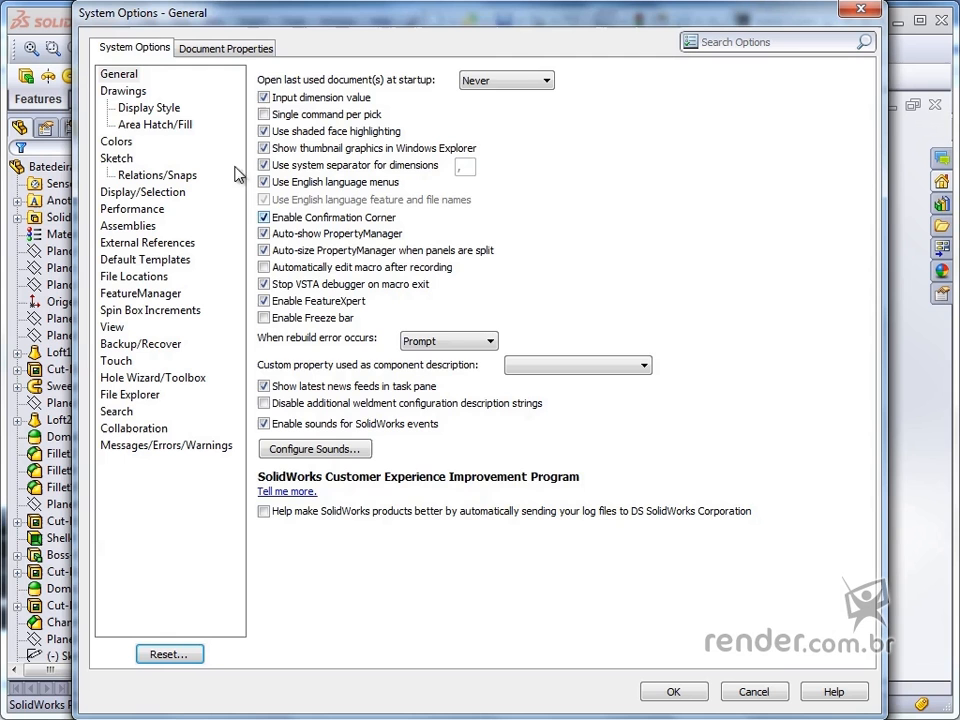
pyautogui.click(114, 143)
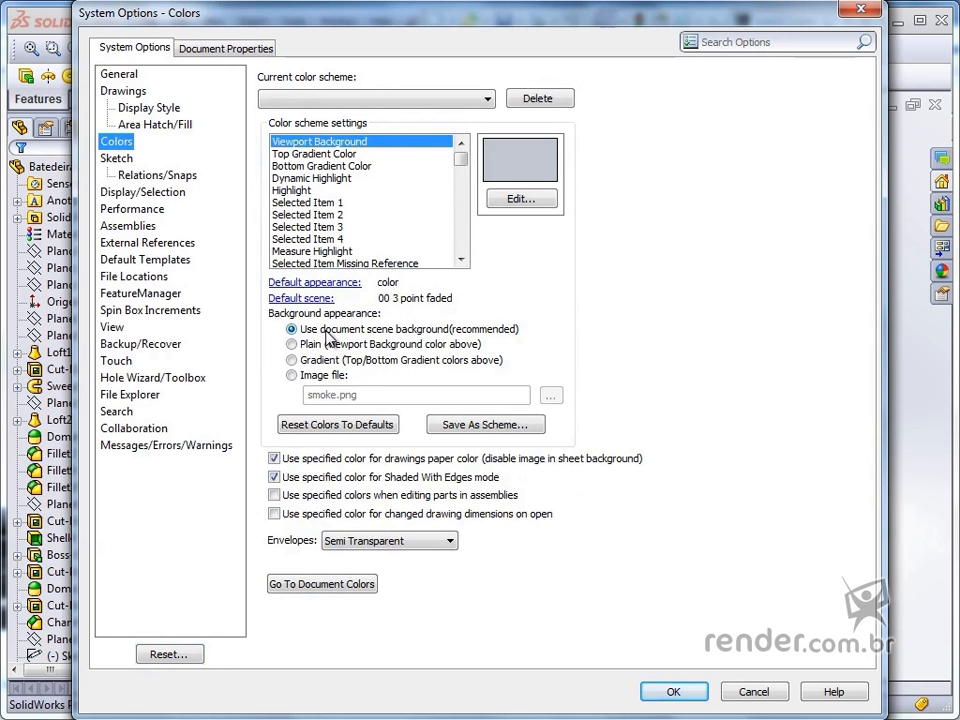
pyautogui.click(756, 692)
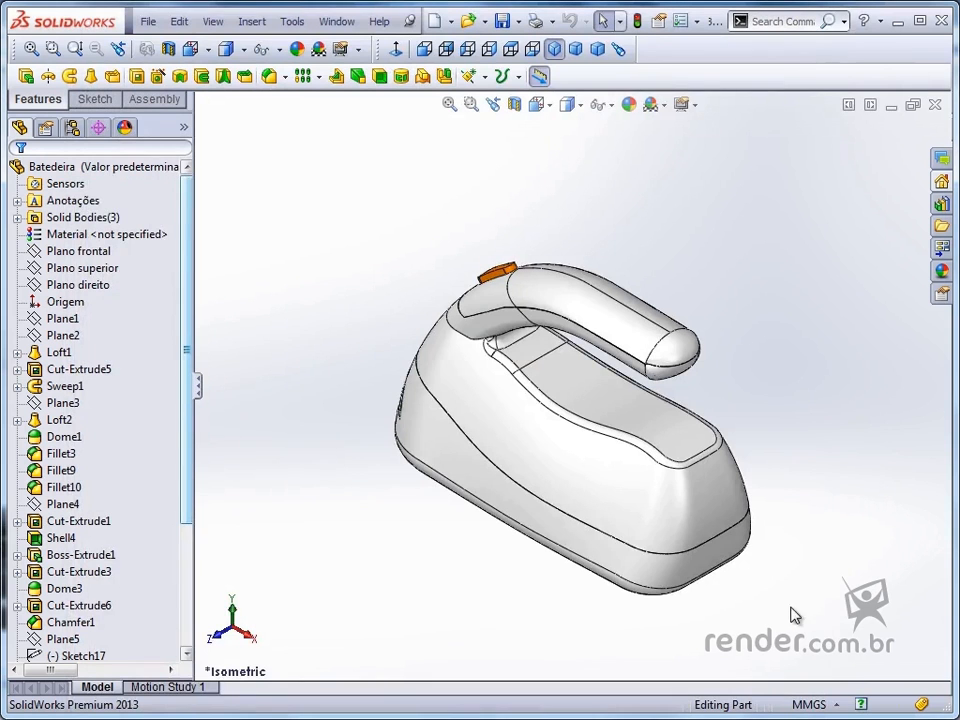
pyautogui.click(665, 105)
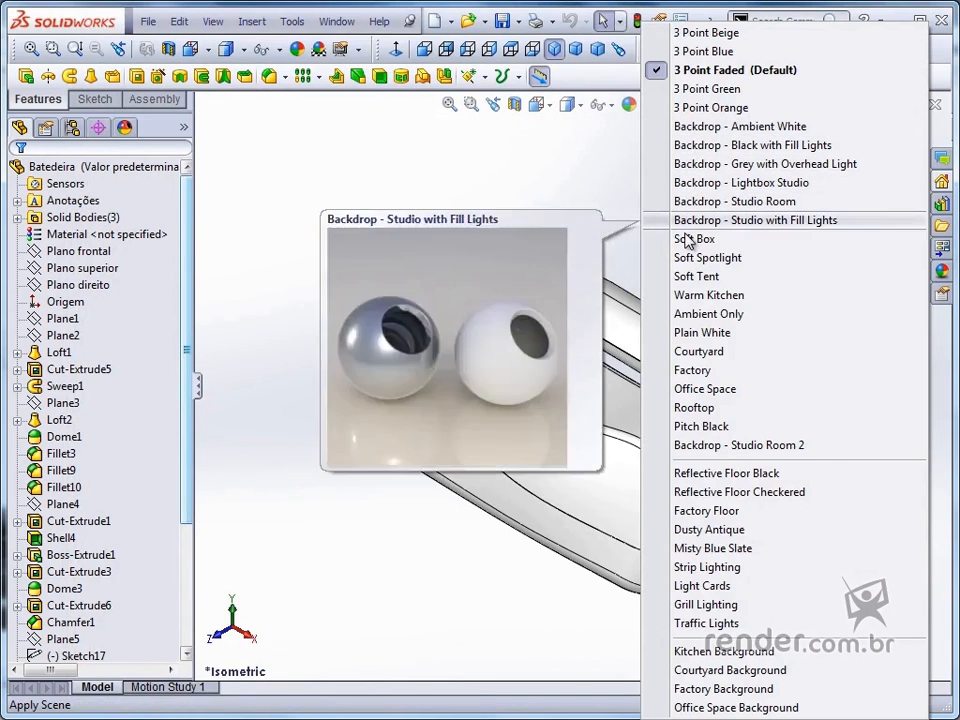
pyautogui.click(585, 185)
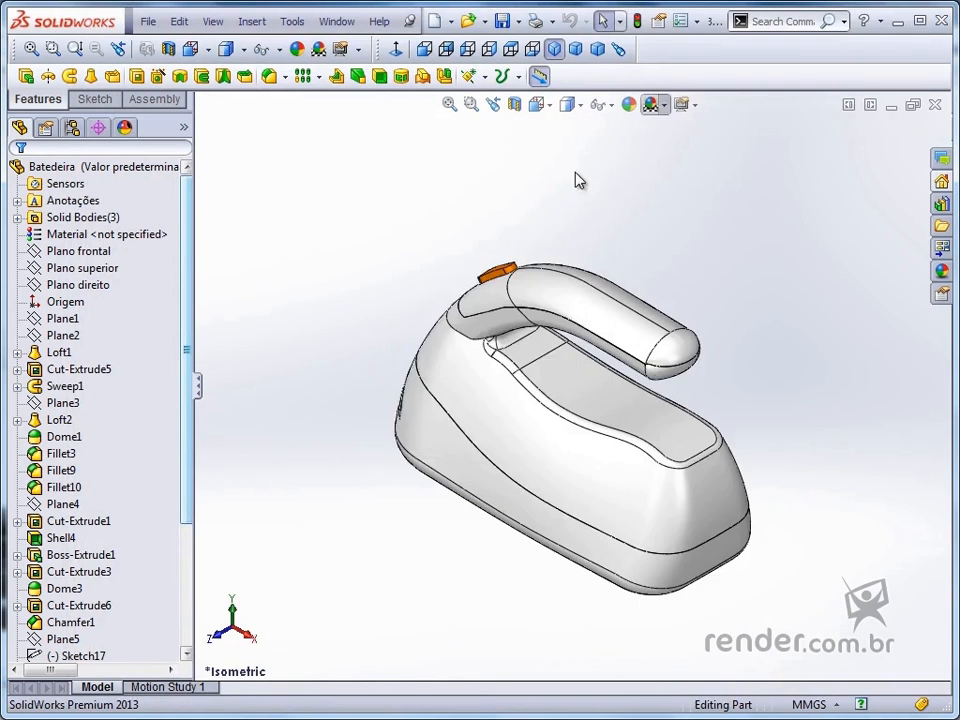
# Try the gradient and image file background appearances in the system color options, and restore the document scene background
pyautogui.click(292, 21)
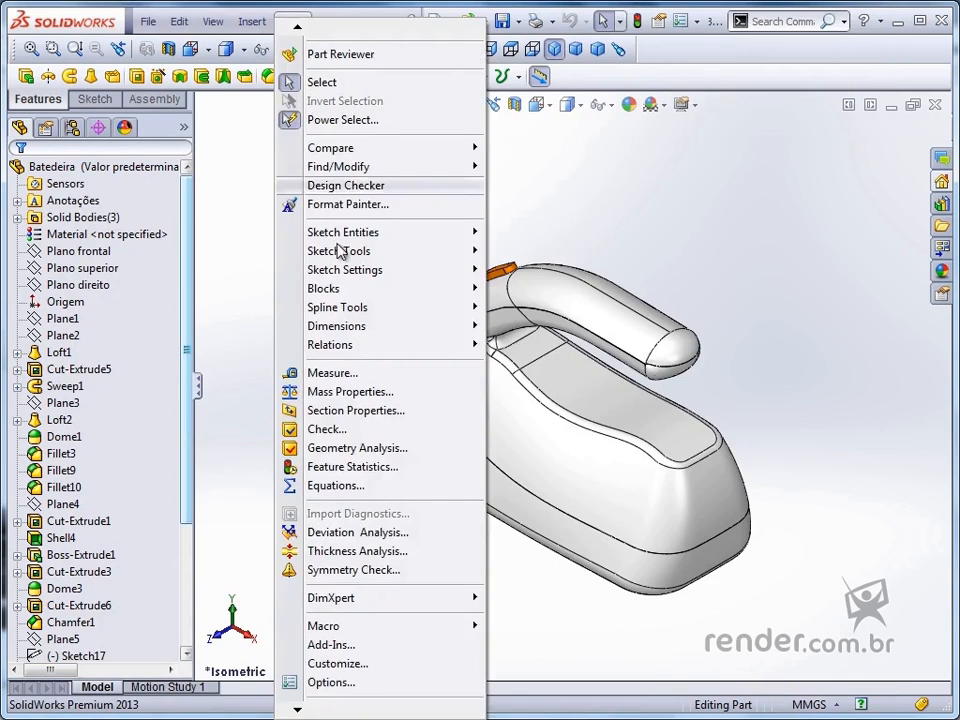
pyautogui.click(338, 664)
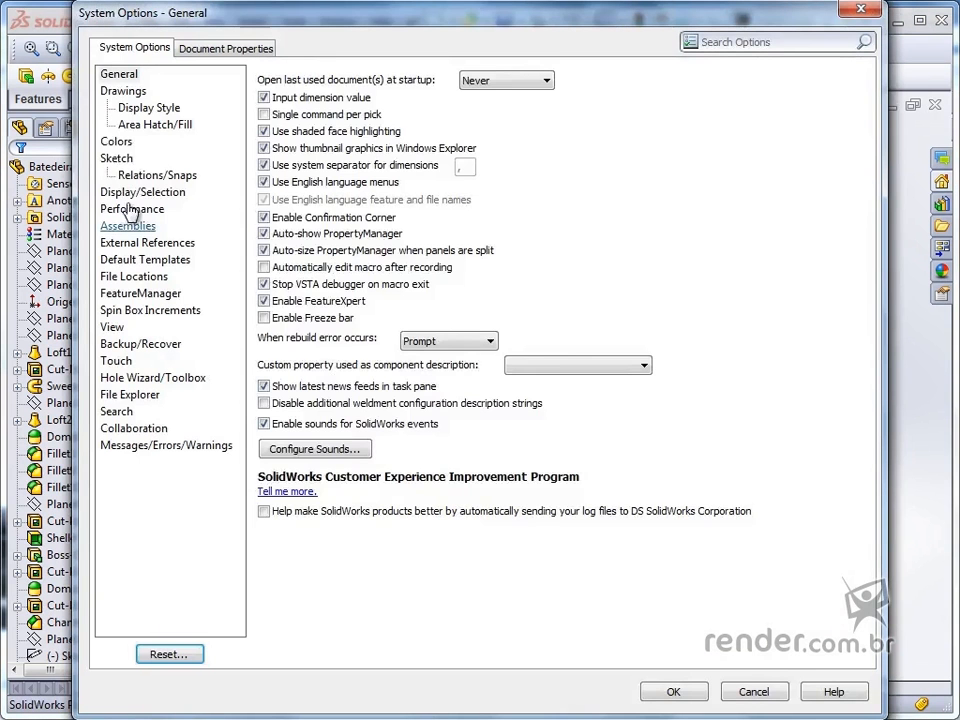
pyautogui.click(118, 142)
pyautogui.click(304, 345)
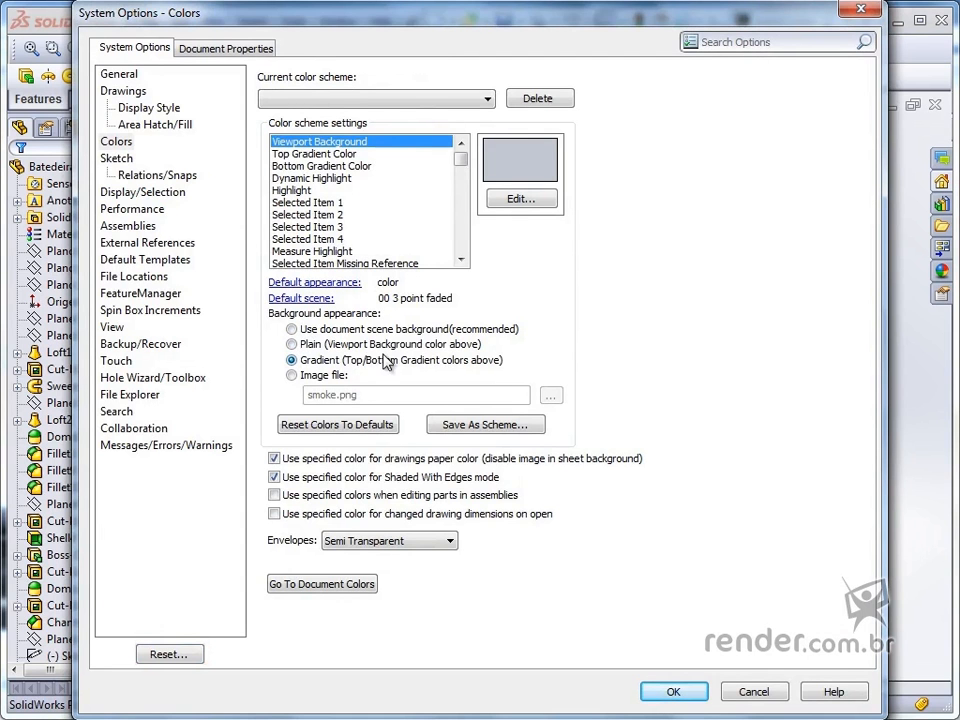
pyautogui.click(355, 154)
pyautogui.click(354, 166)
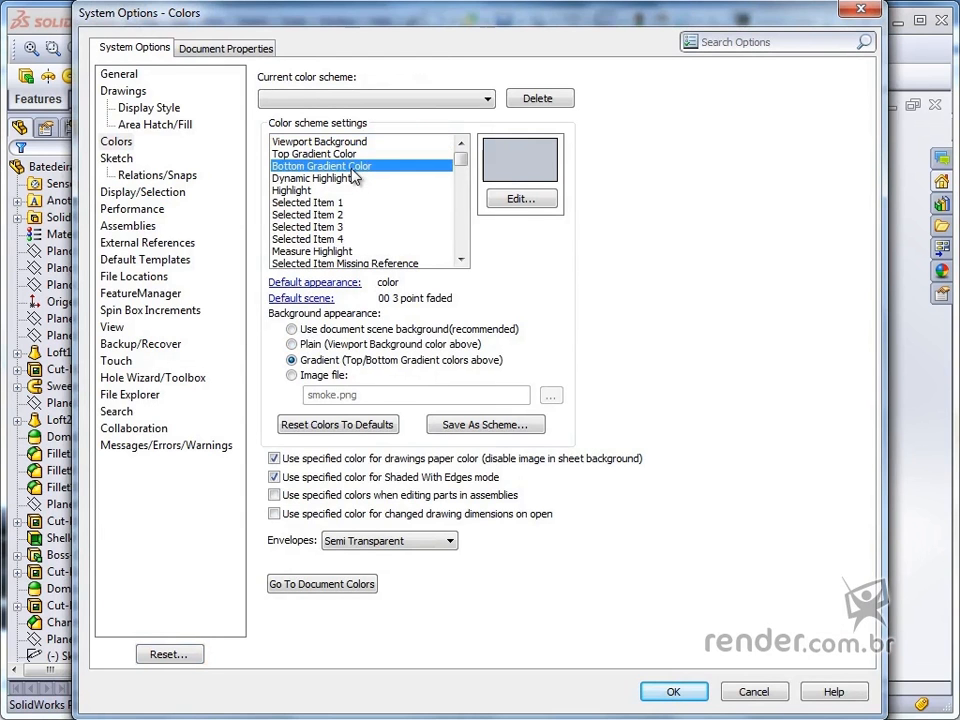
pyautogui.click(291, 376)
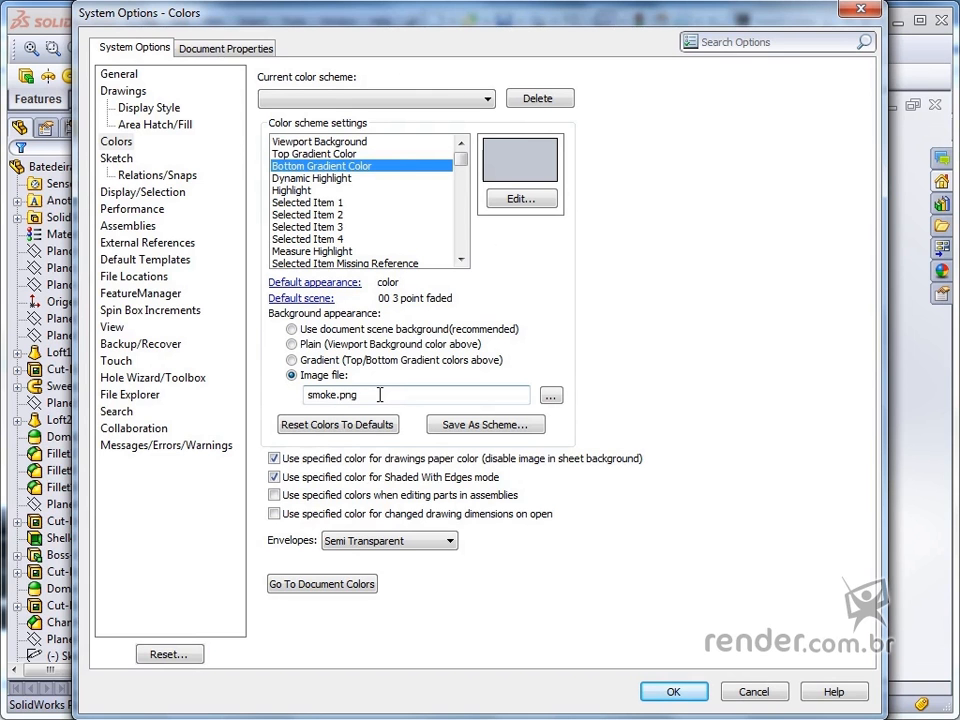
pyautogui.click(291, 329)
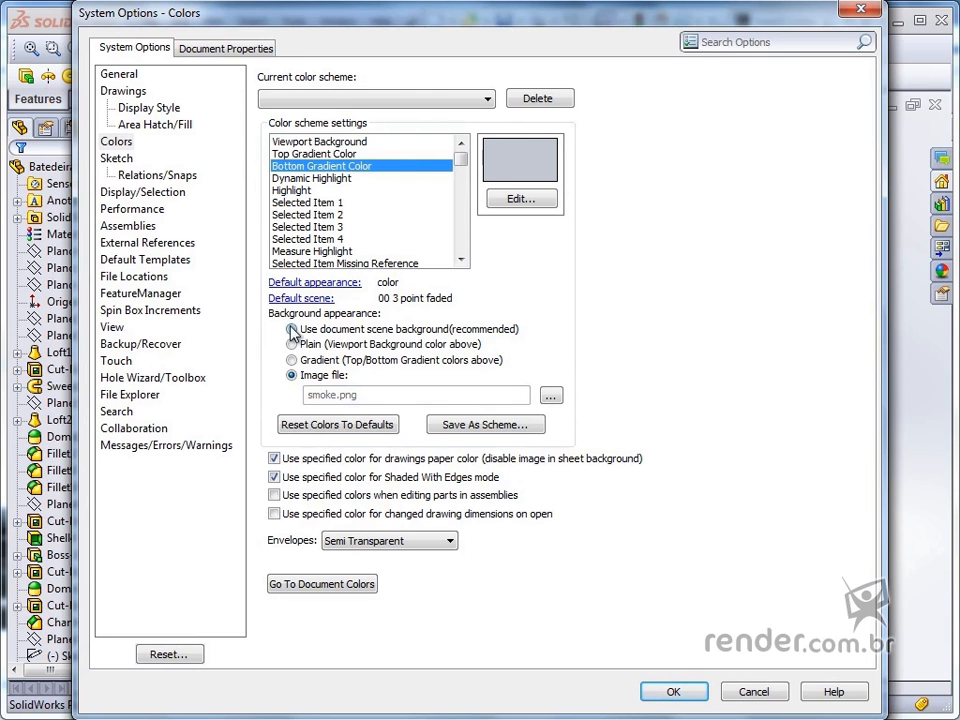
pyautogui.click(673, 690)
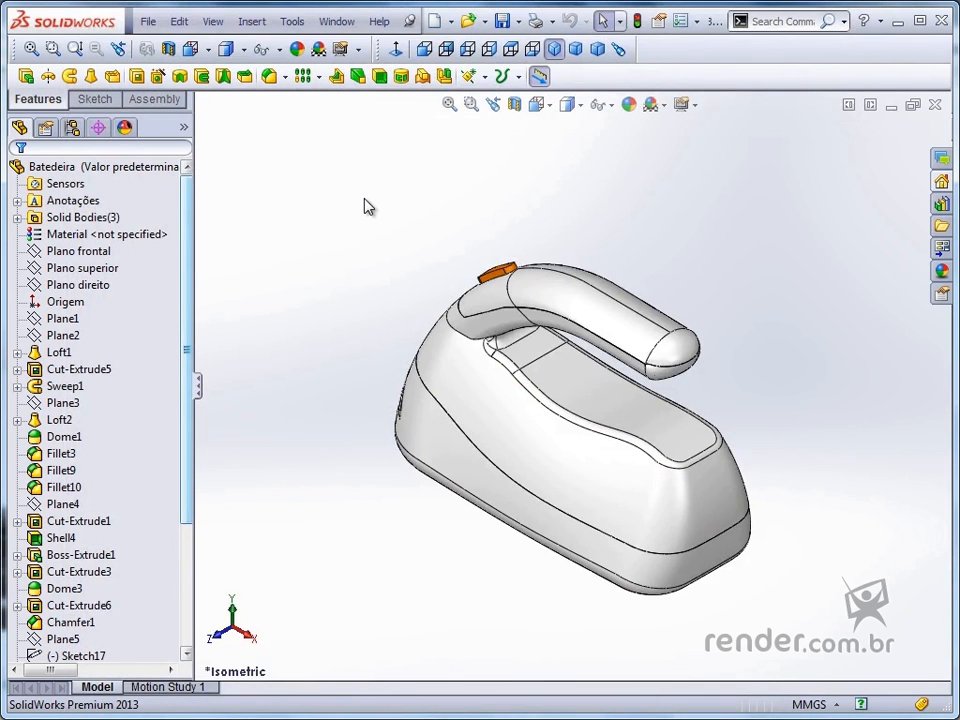
# Look through the model's display options, including RealView Graphics
pyautogui.click(213, 21)
pyautogui.moveTo(285, 93)
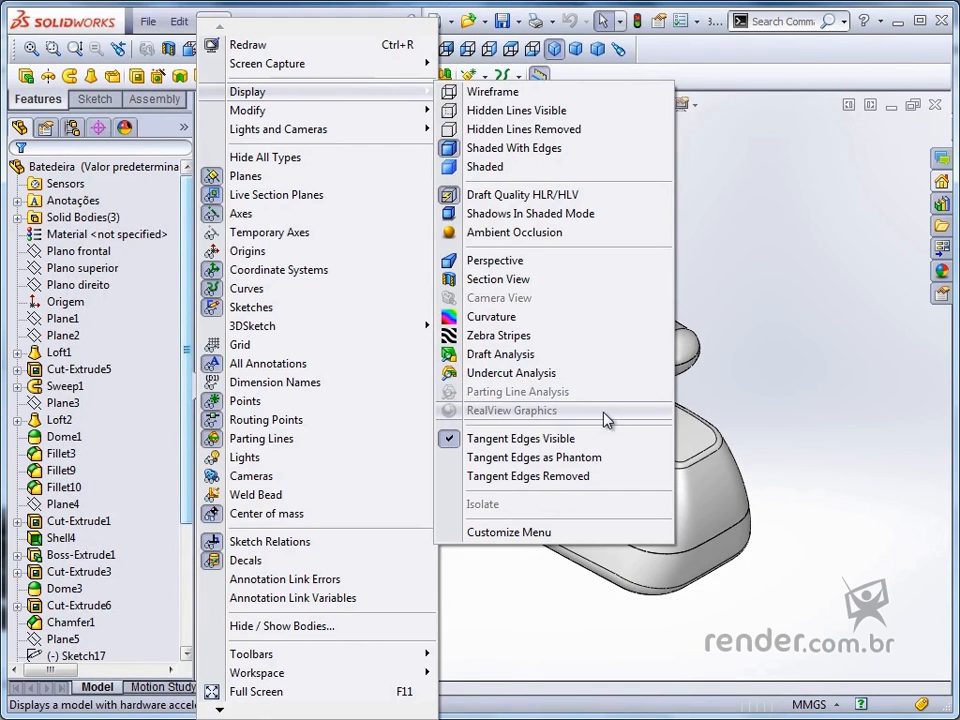
pyautogui.click(799, 306)
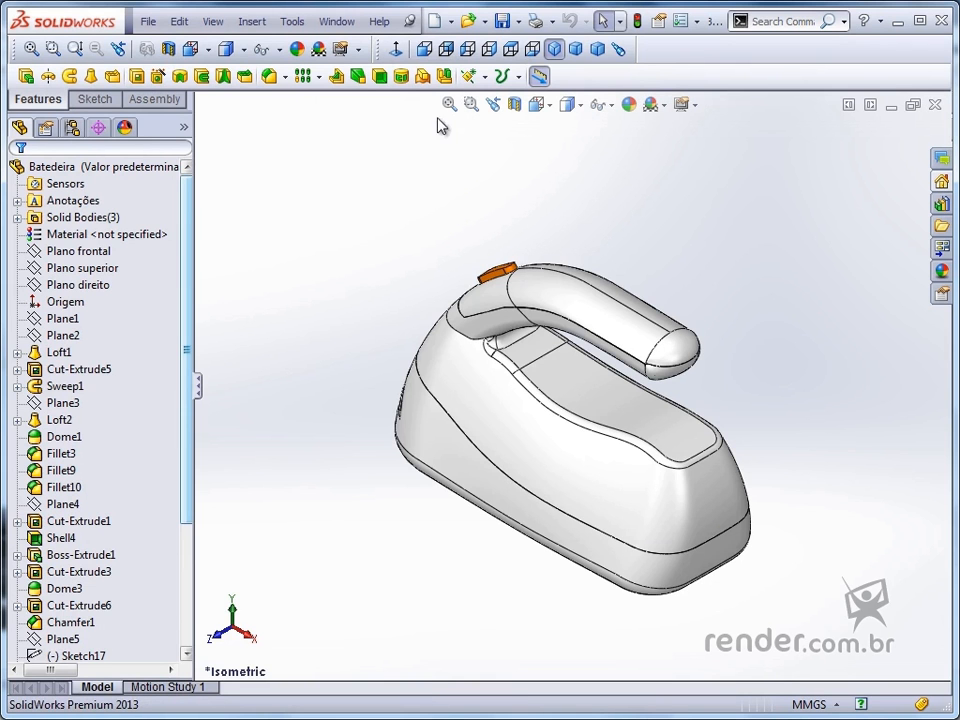
# View the model in the front, back, left, right, top, bottom and isometric standard orientations
pyautogui.click(425, 50)
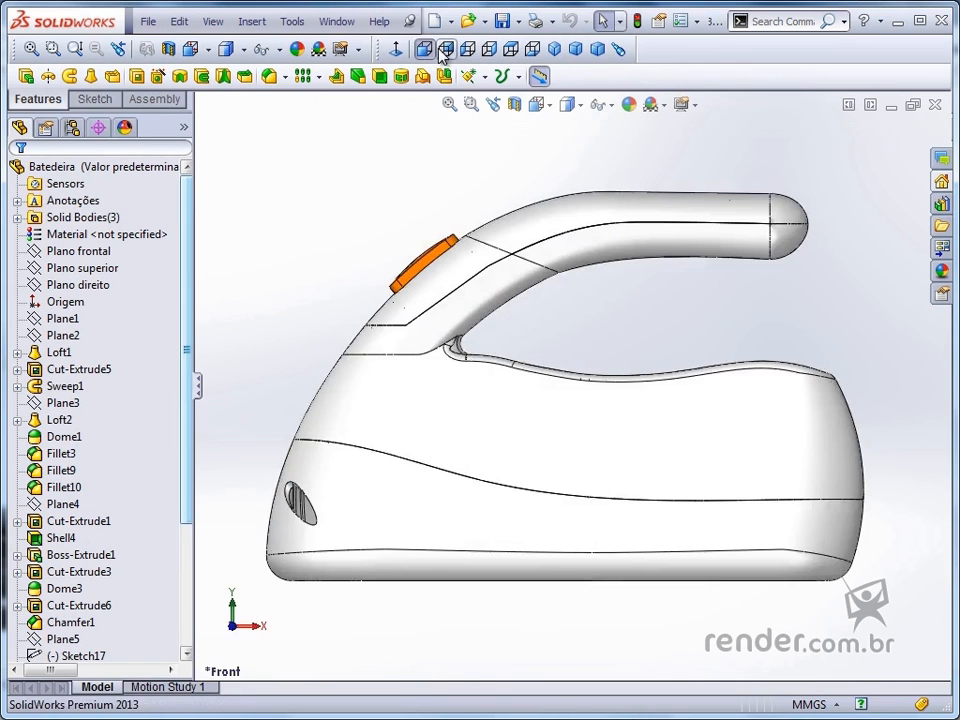
pyautogui.click(446, 50)
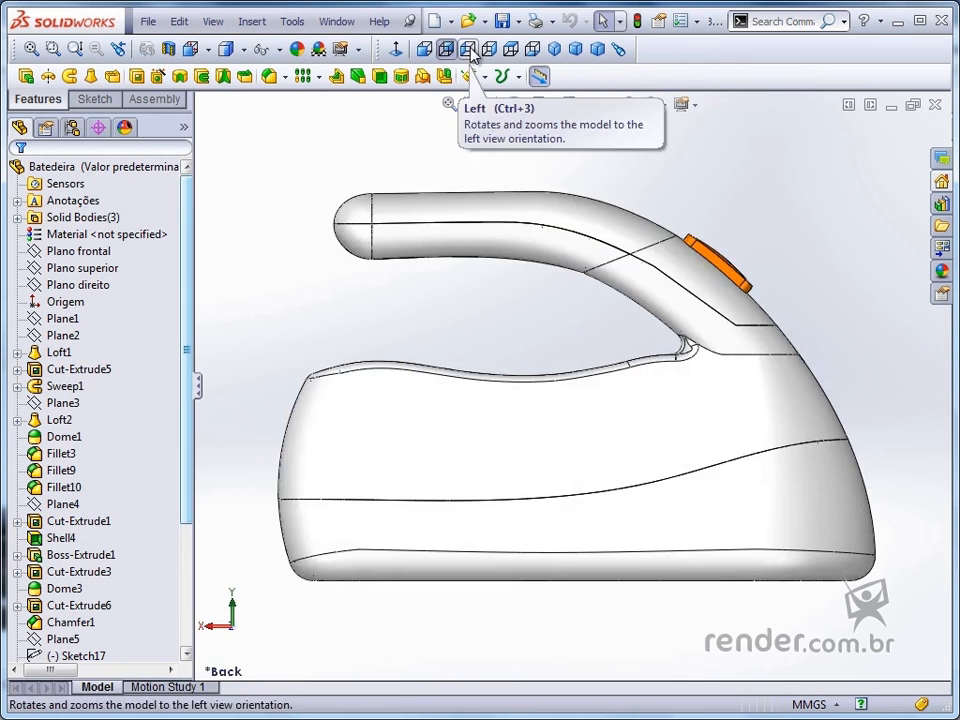
pyautogui.click(470, 52)
pyautogui.click(488, 52)
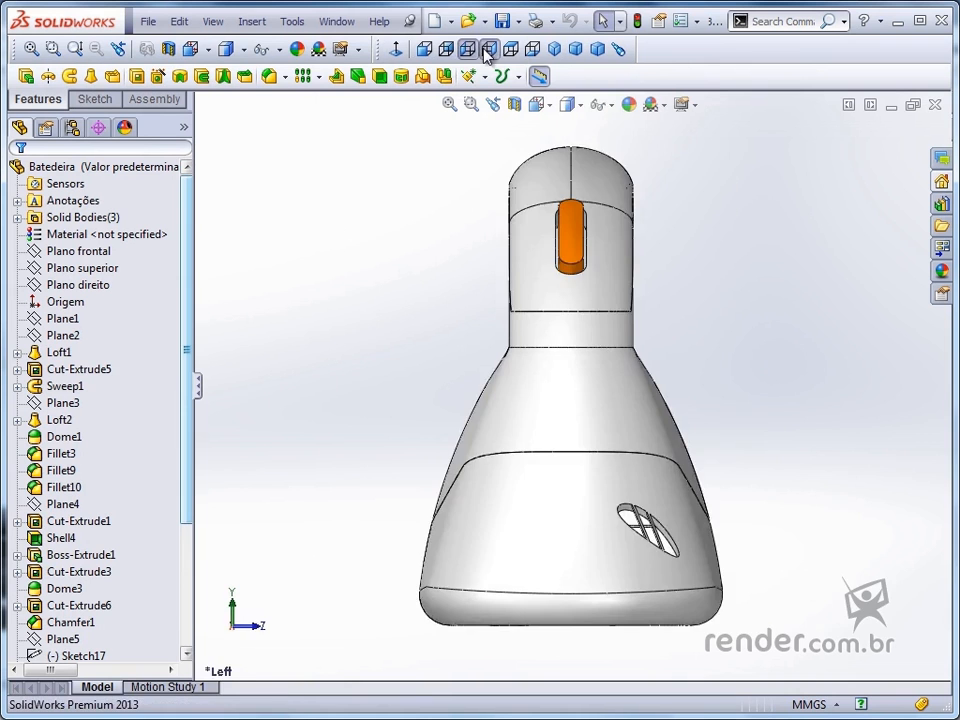
pyautogui.click(511, 52)
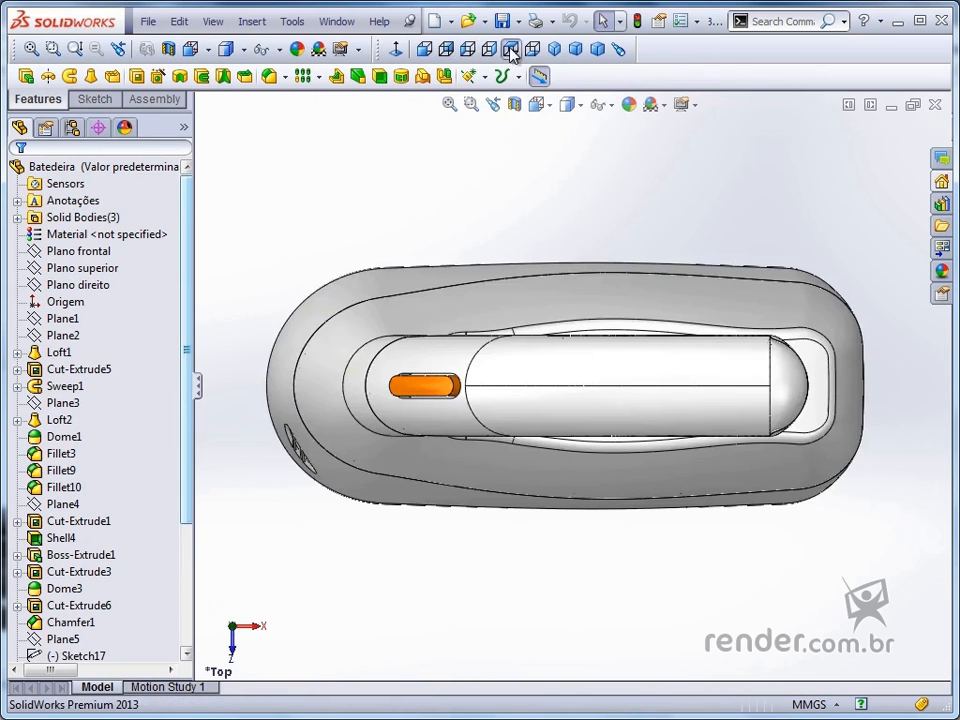
pyautogui.click(531, 52)
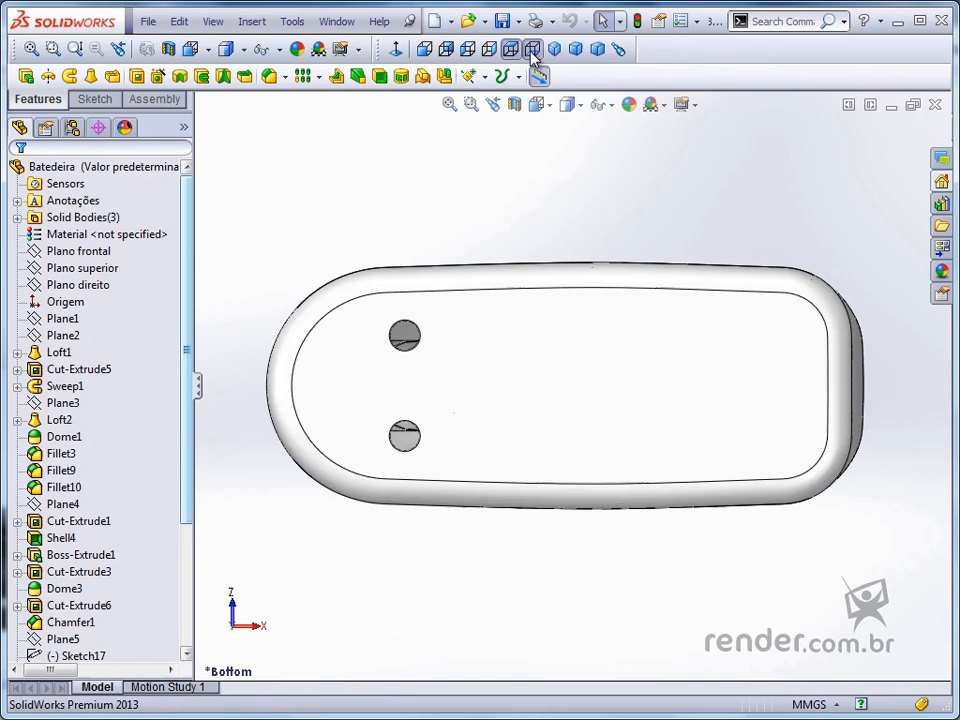
pyautogui.click(553, 50)
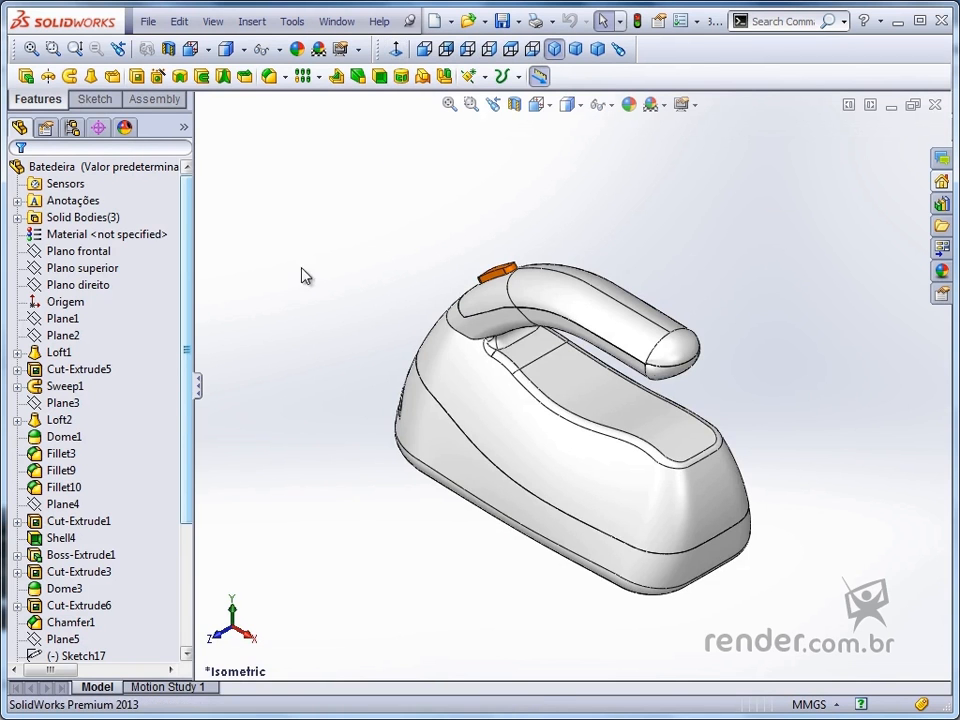
# View the model normal to the Plano superior plane and clear the selection
pyautogui.click(108, 268)
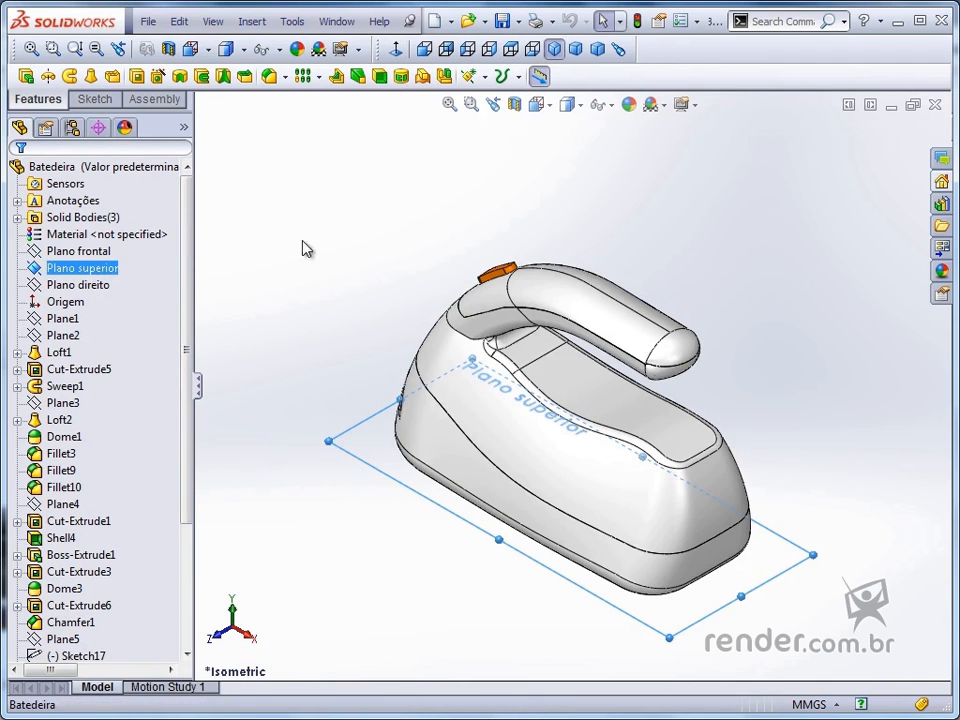
pyautogui.click(396, 48)
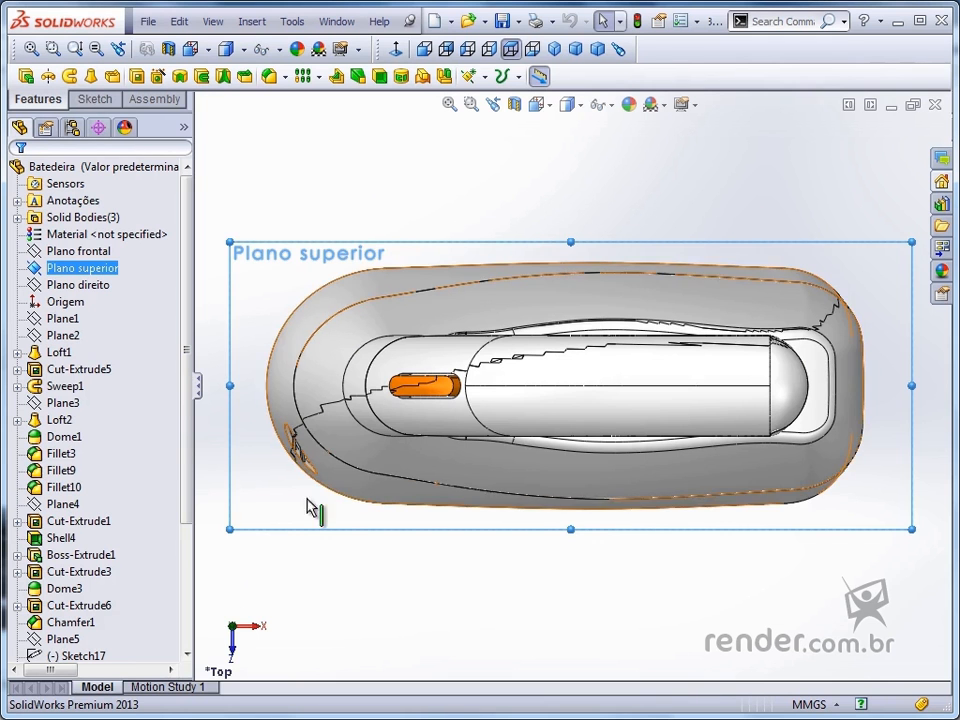
pyautogui.click(568, 589)
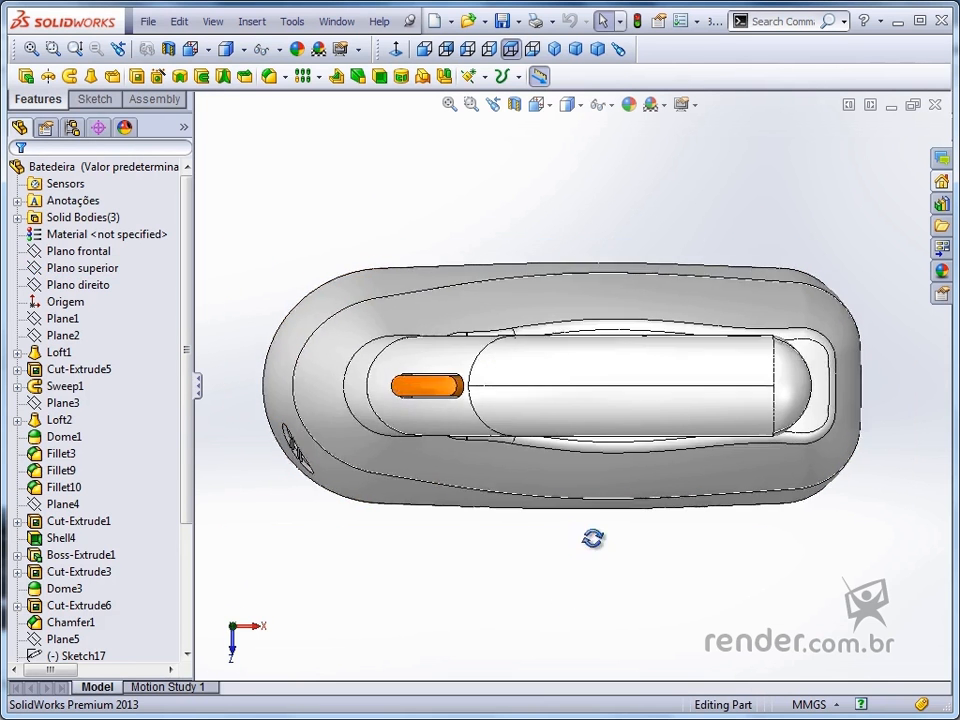
# View the model normal to the flat bottom face of the base and clear the selection
pyautogui.moveTo(593, 539); pyautogui.dragTo(452, 513, button='middle')
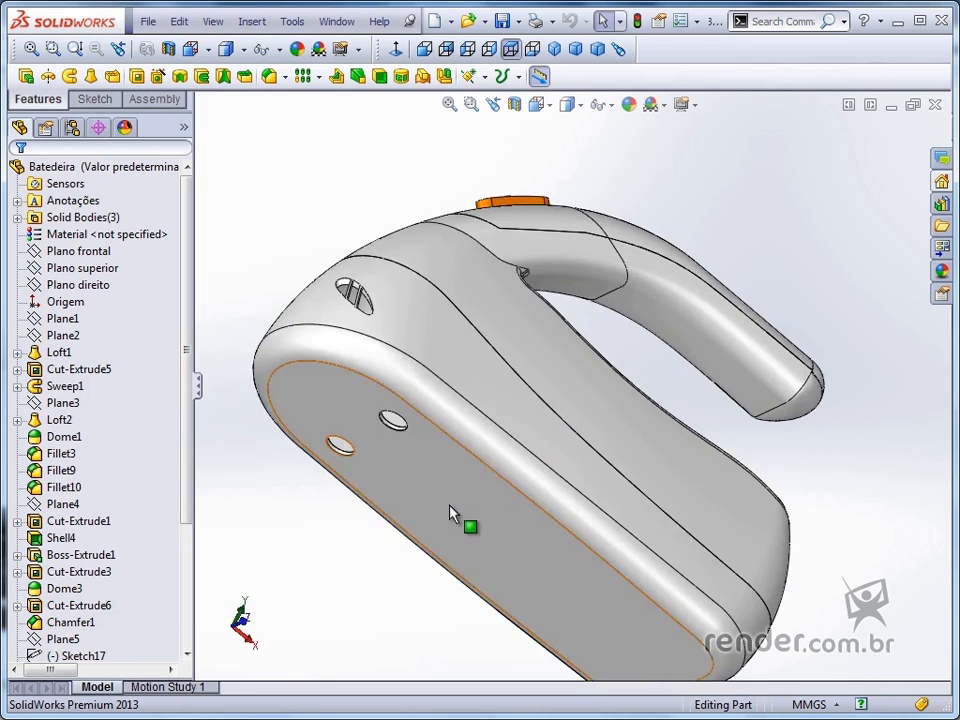
pyautogui.click(452, 513)
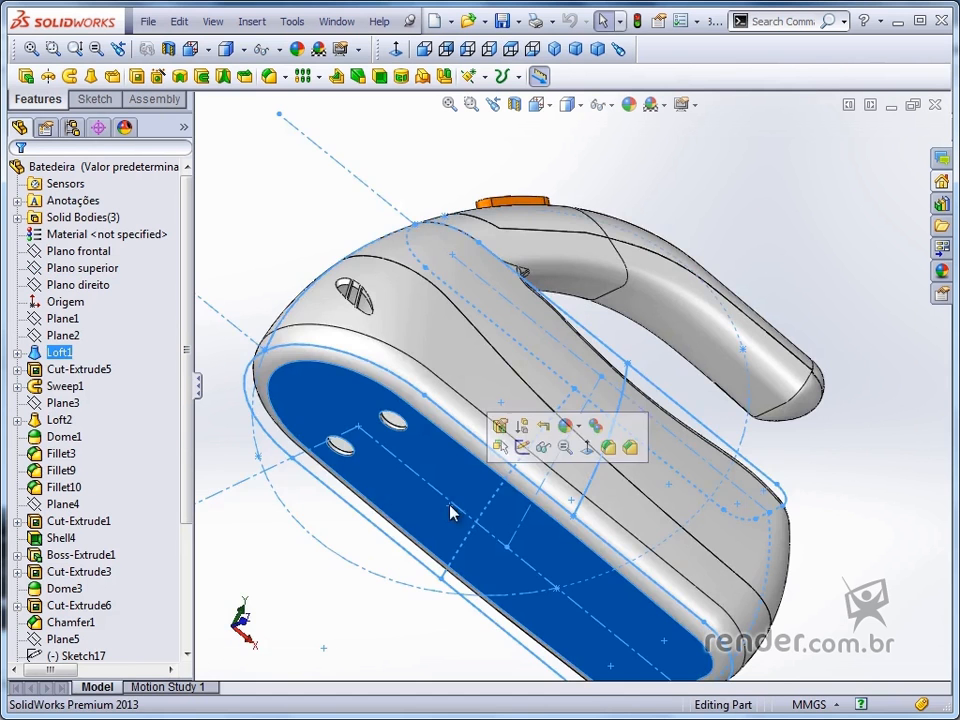
pyautogui.click(395, 50)
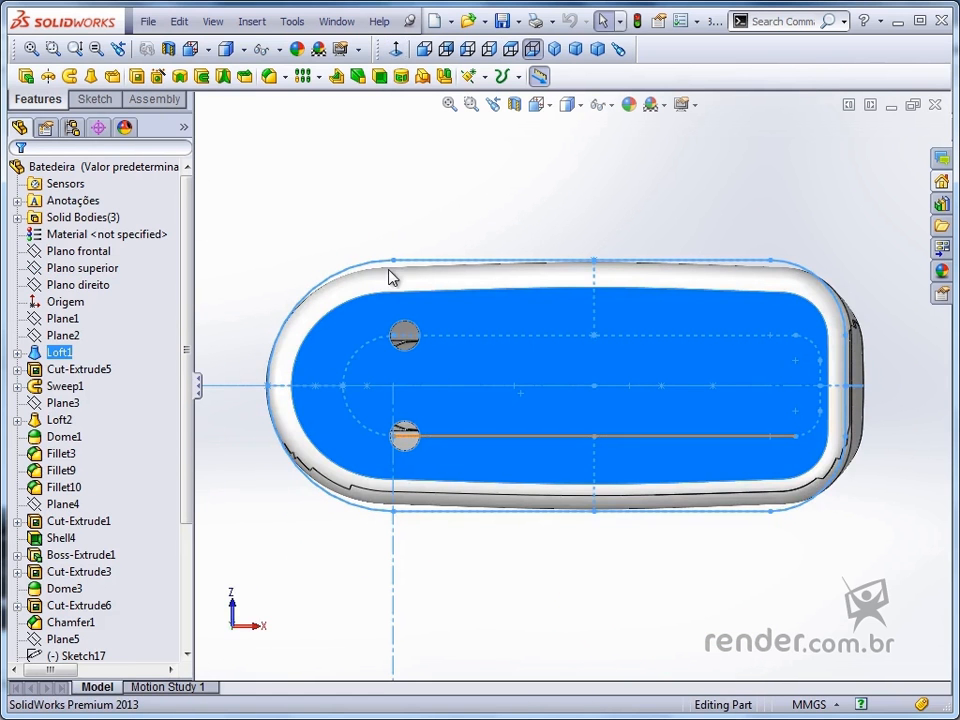
pyautogui.click(664, 209)
# Check whether the Normal To orientation can be used on the curved handle face, and clear the selection
pyautogui.moveTo(664, 210); pyautogui.dragTo(420, 388, button='middle')
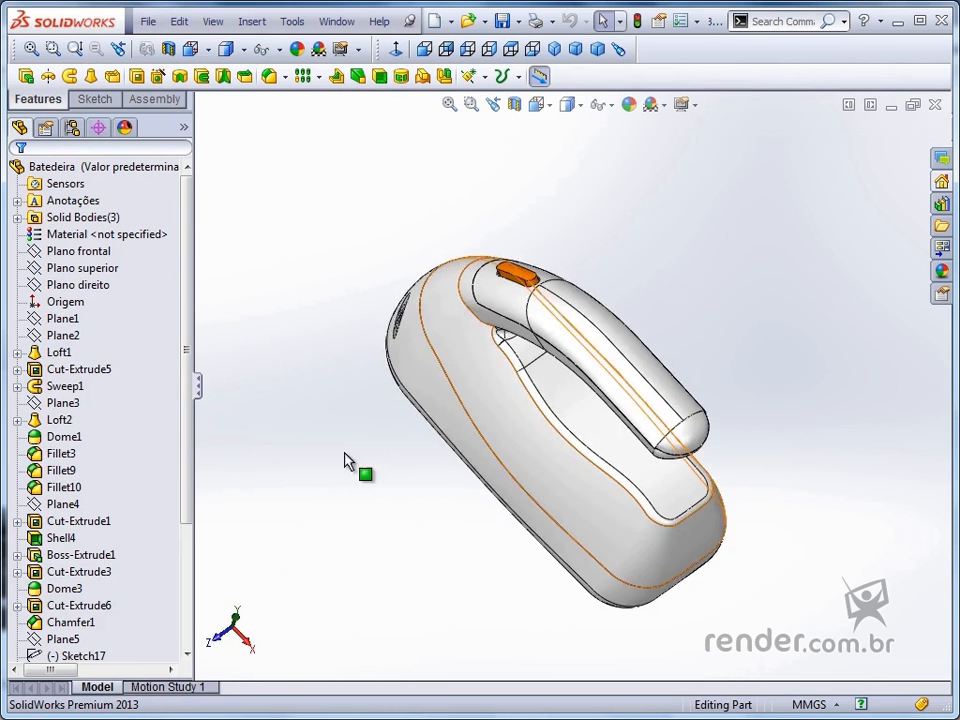
pyautogui.scroll(1, 345, 453)
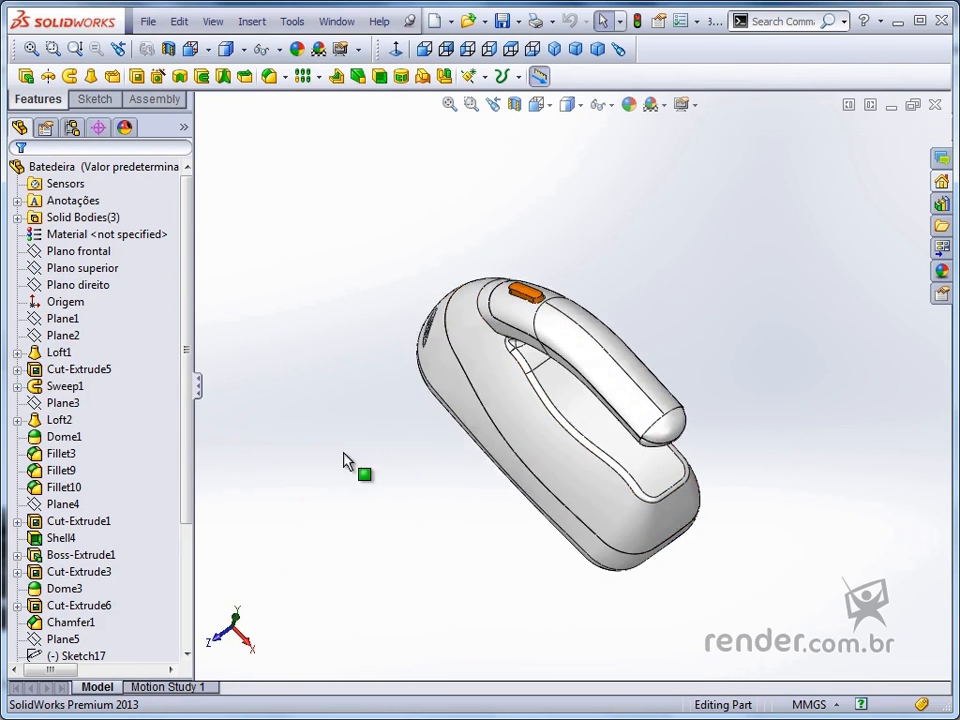
pyautogui.click(611, 370)
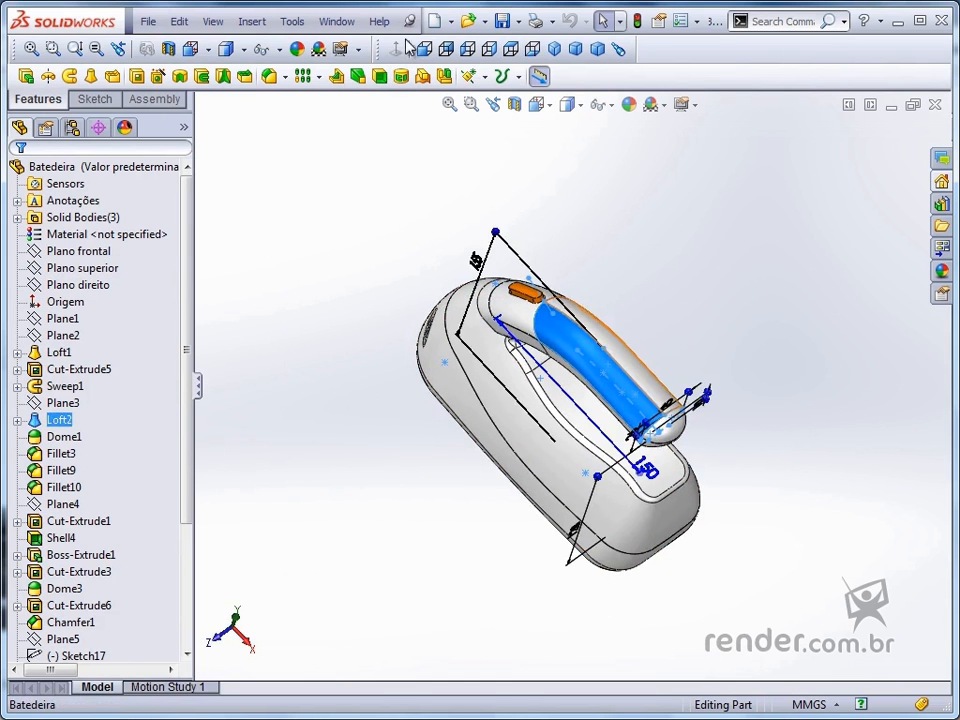
pyautogui.click(371, 285)
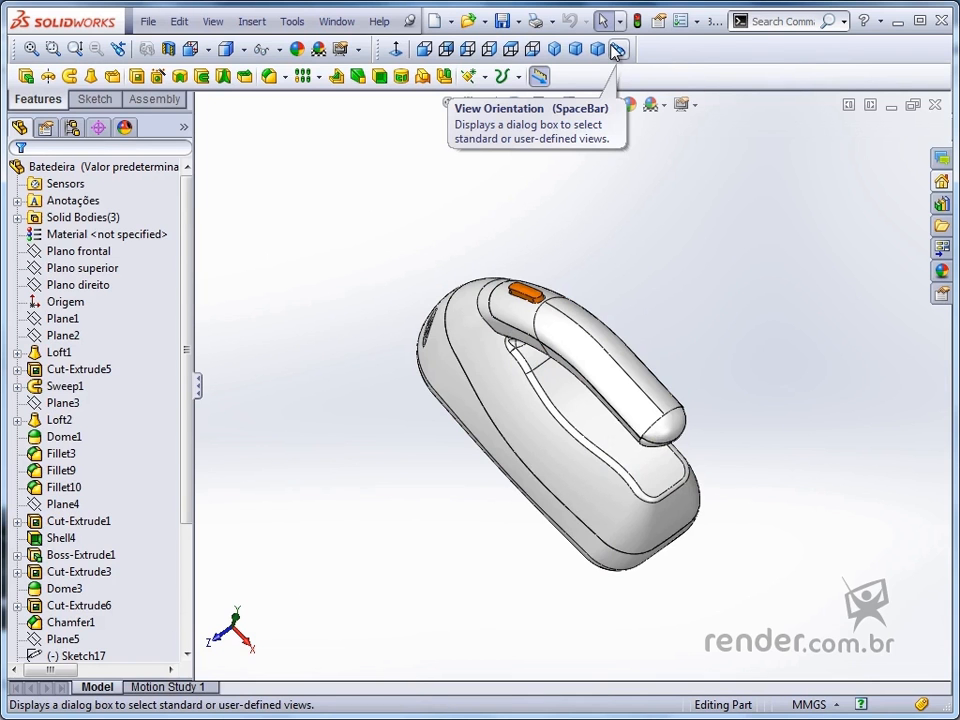
# Save a close-up view of the handle and orange button as a named view called Vista
pyautogui.moveTo(549, 223); pyautogui.dragTo(542, 197, button='middle')
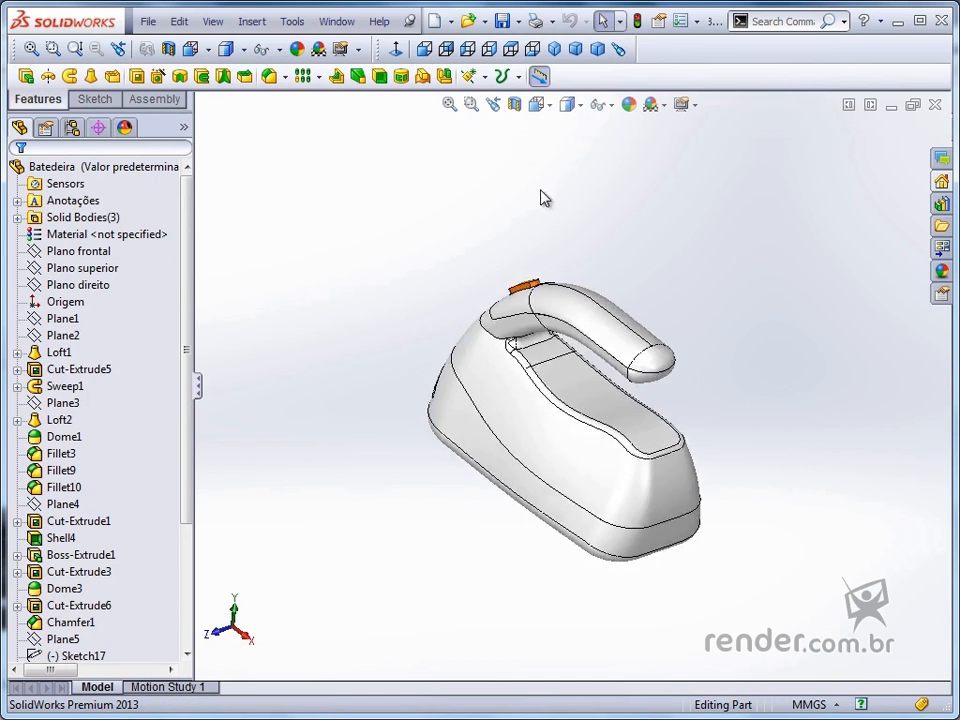
pyautogui.scroll(-5, 541, 330)
pyautogui.scroll(-2, 542, 322)
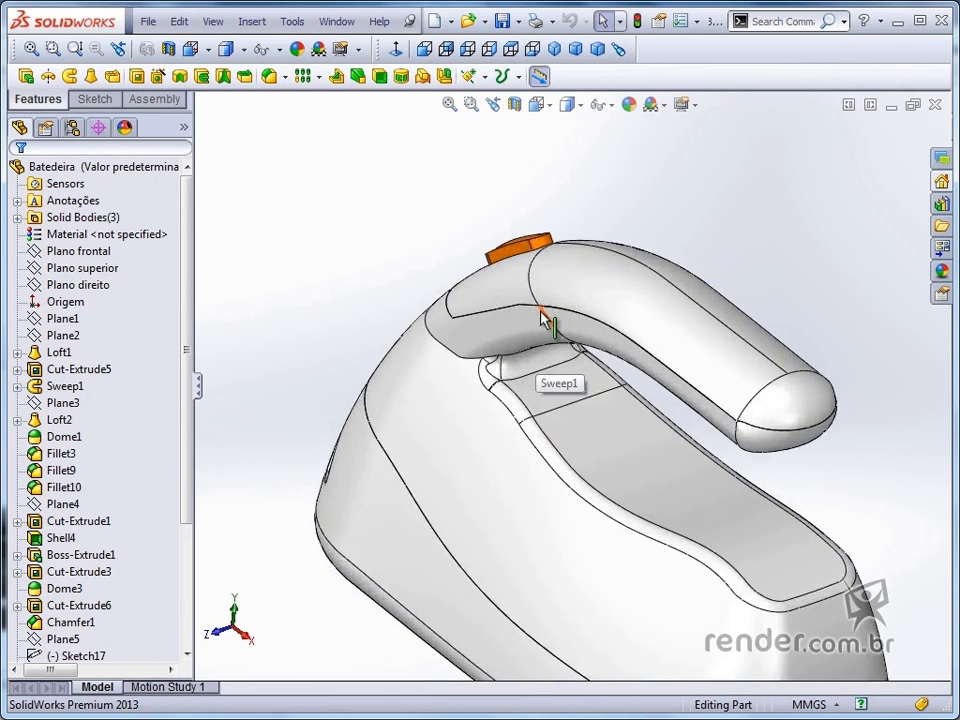
pyautogui.press('space')
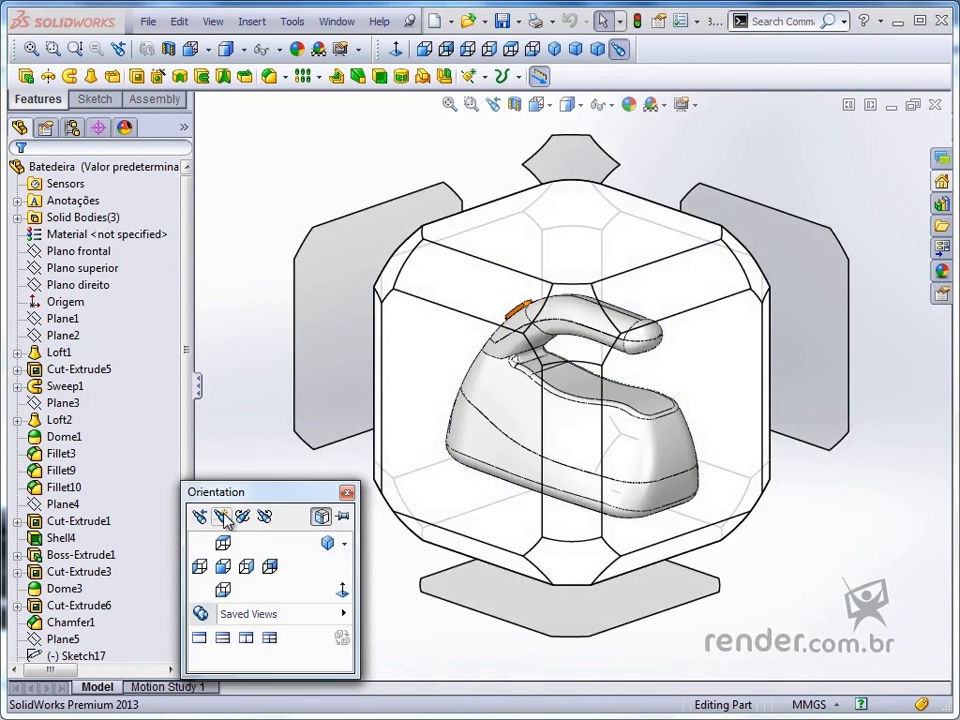
pyautogui.click(219, 516)
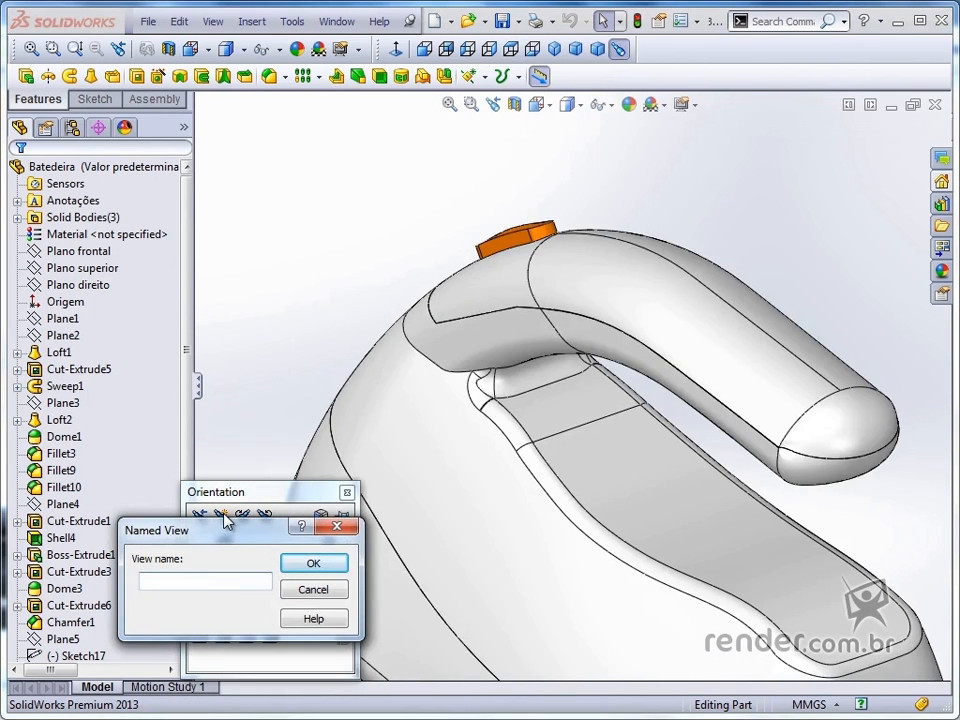
pyautogui.write('Vista')
pyautogui.click(306, 566)
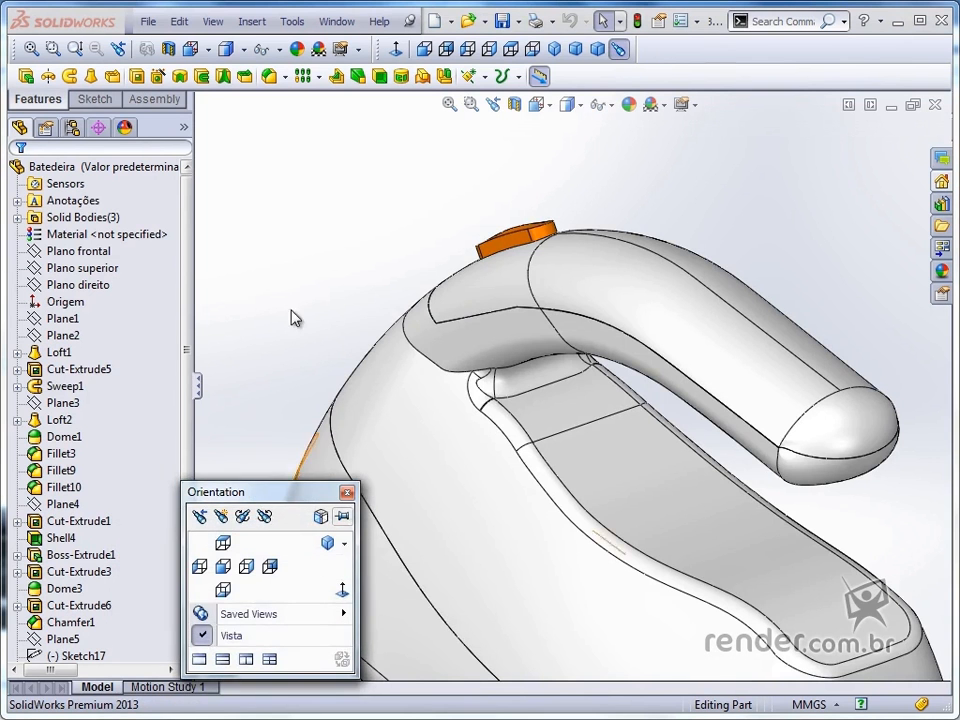
pyautogui.click(477, 164)
# Fit the whole model in the graphics area, then zoom far out and fit it again
pyautogui.press('f')
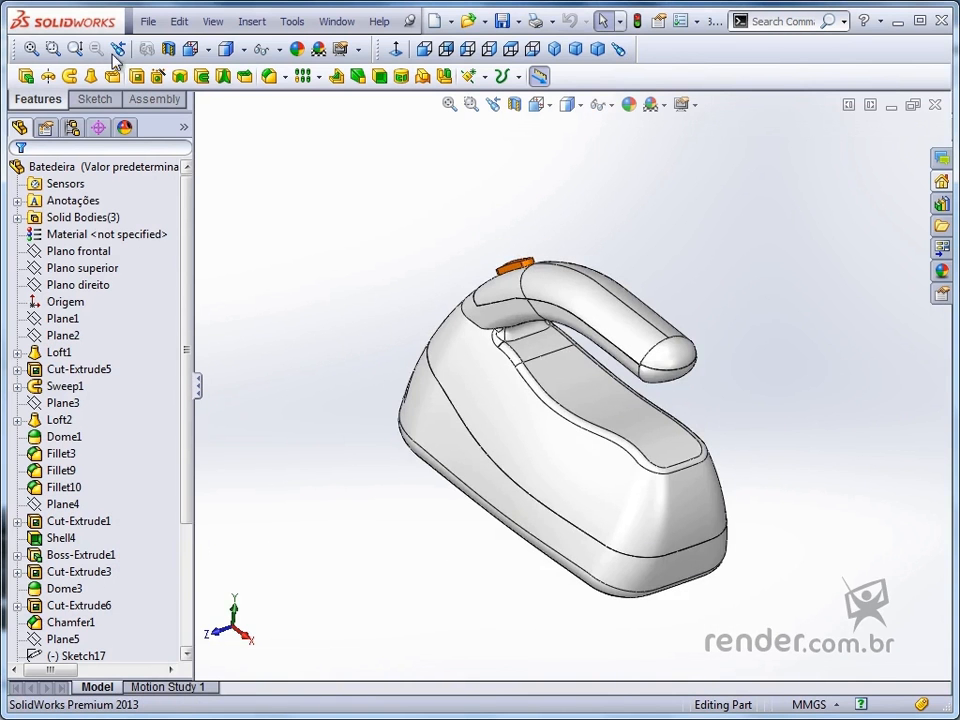
pyautogui.click(36, 55)
pyautogui.scroll(1, 540, 369)
pyautogui.scroll(6, 540, 369)
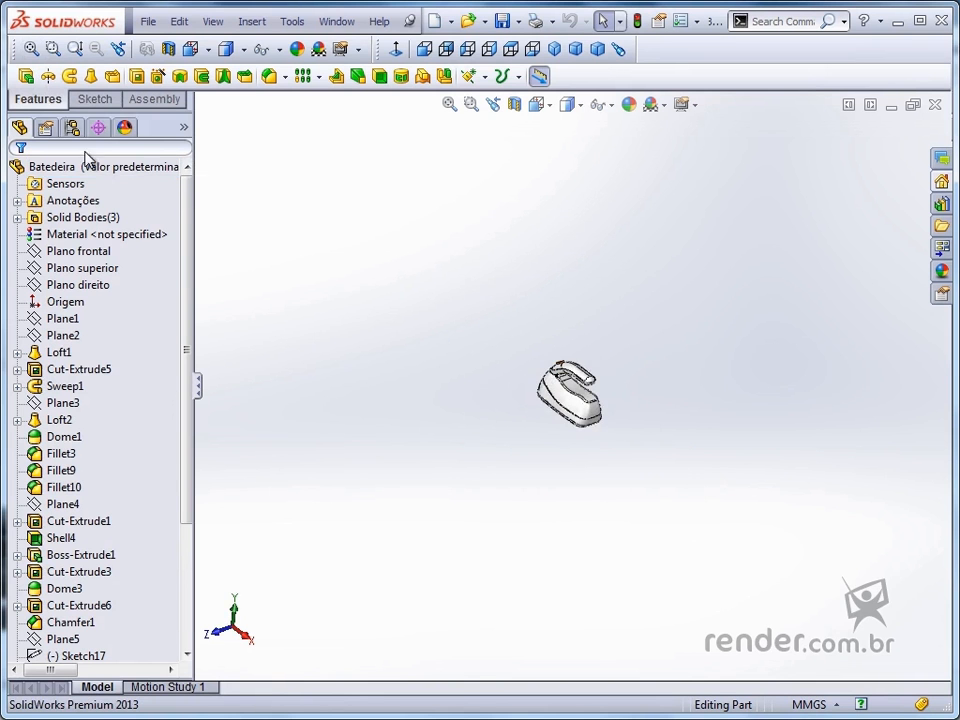
pyautogui.click(31, 48)
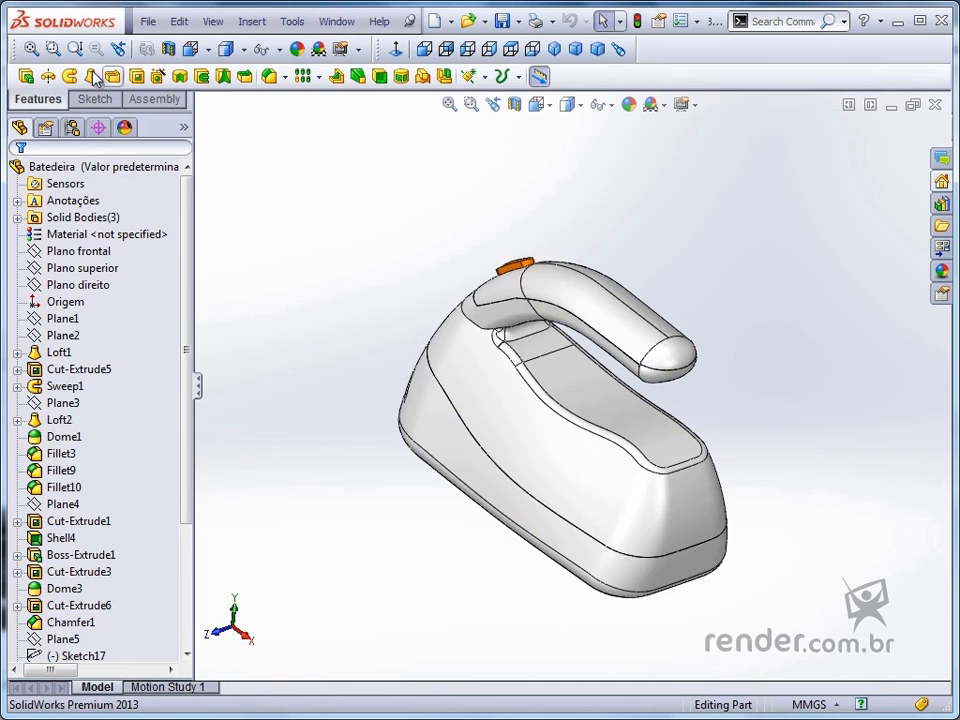
# Zoom to the area around the orange button and return to the previous view
pyautogui.click(53, 50)
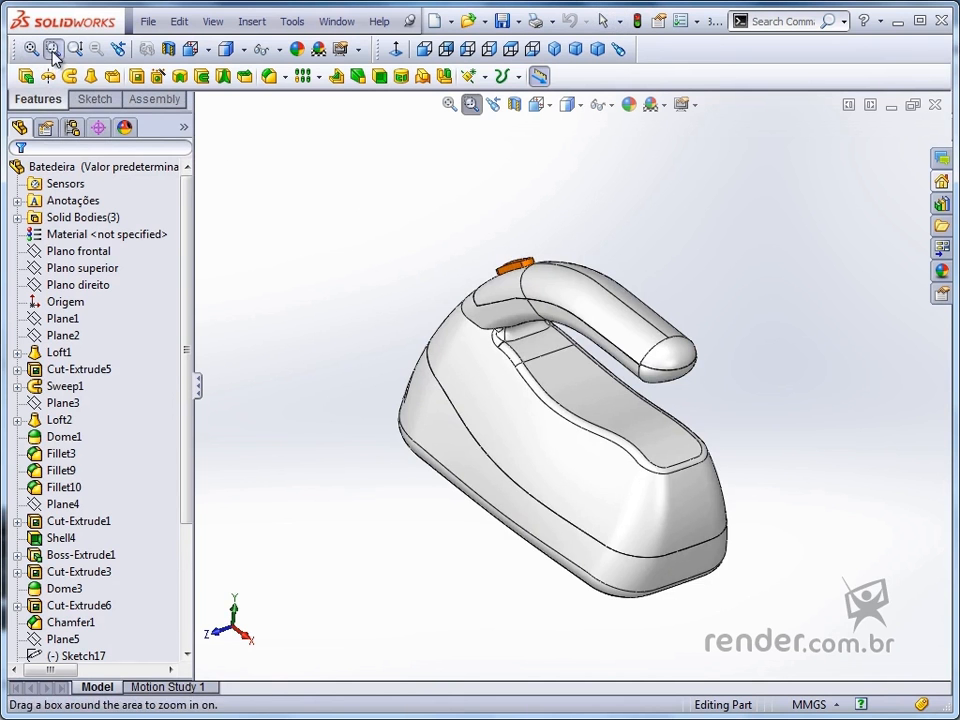
pyautogui.moveTo(470, 235); pyautogui.dragTo(617, 335)
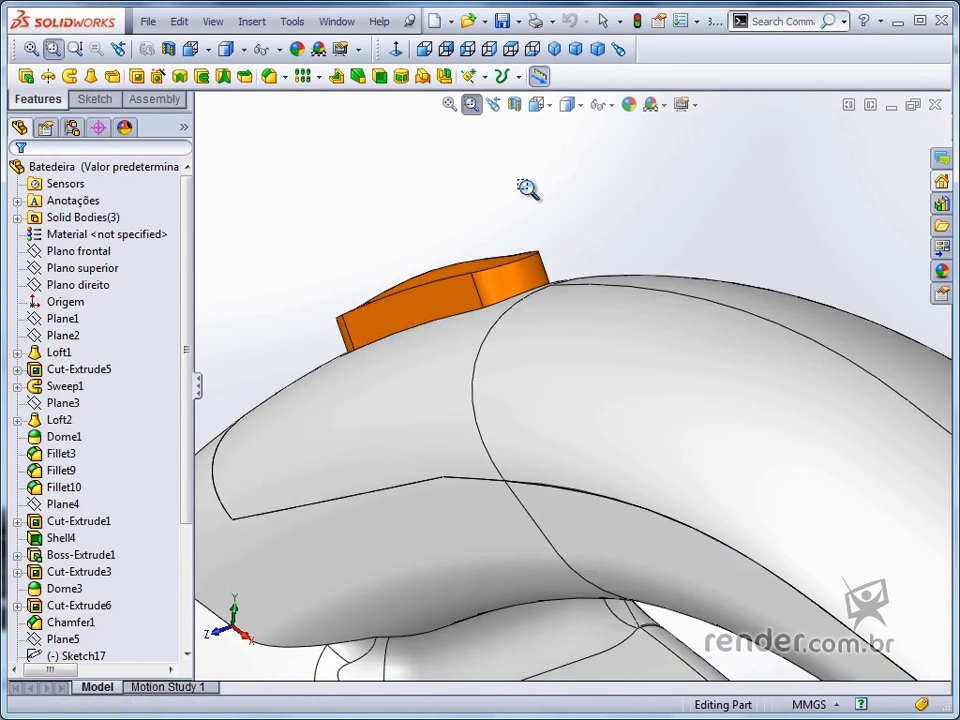
pyautogui.hotkey('ctrl', 'shift', 'z')
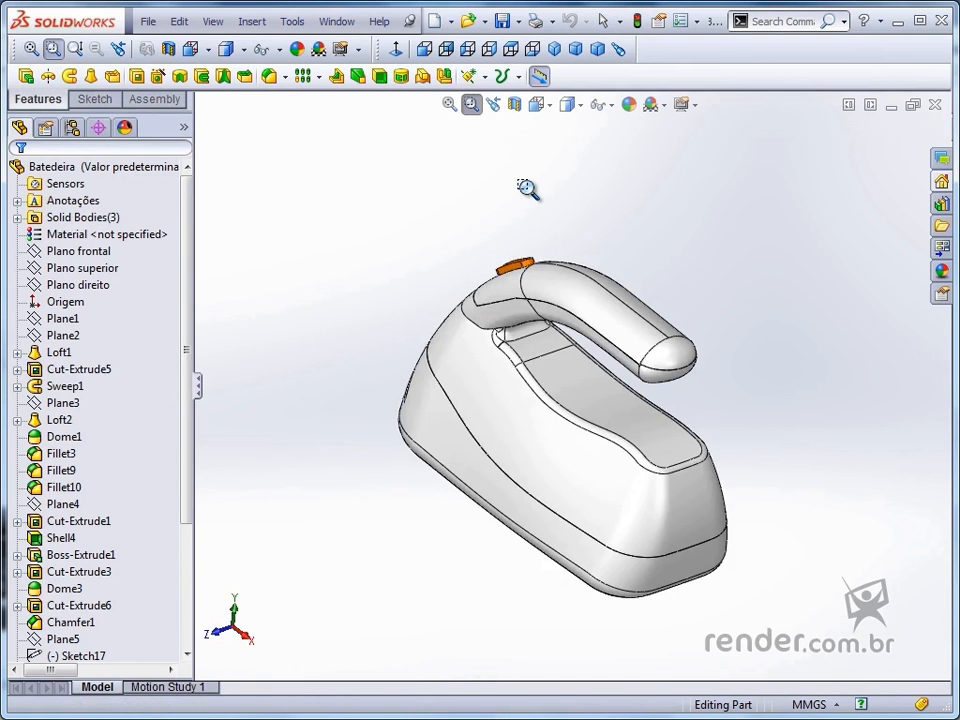
# Zoom the model in and out dynamically, first with the Zoom In/Out tool and then without a tool active
pyautogui.click(77, 50)
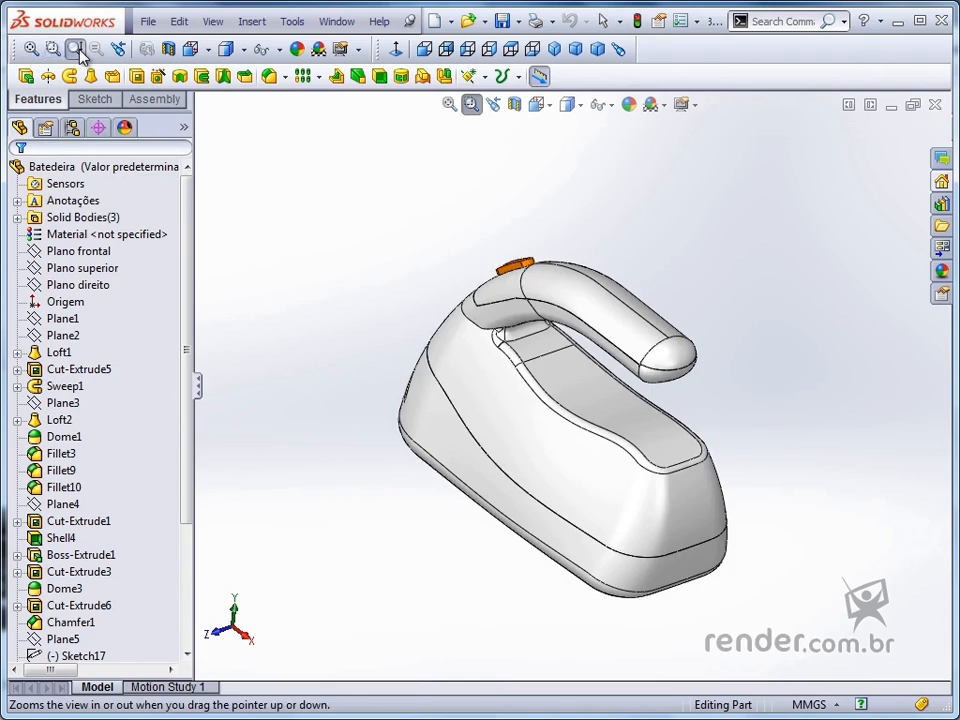
pyautogui.moveTo(343, 392); pyautogui.dragTo(453, 427)
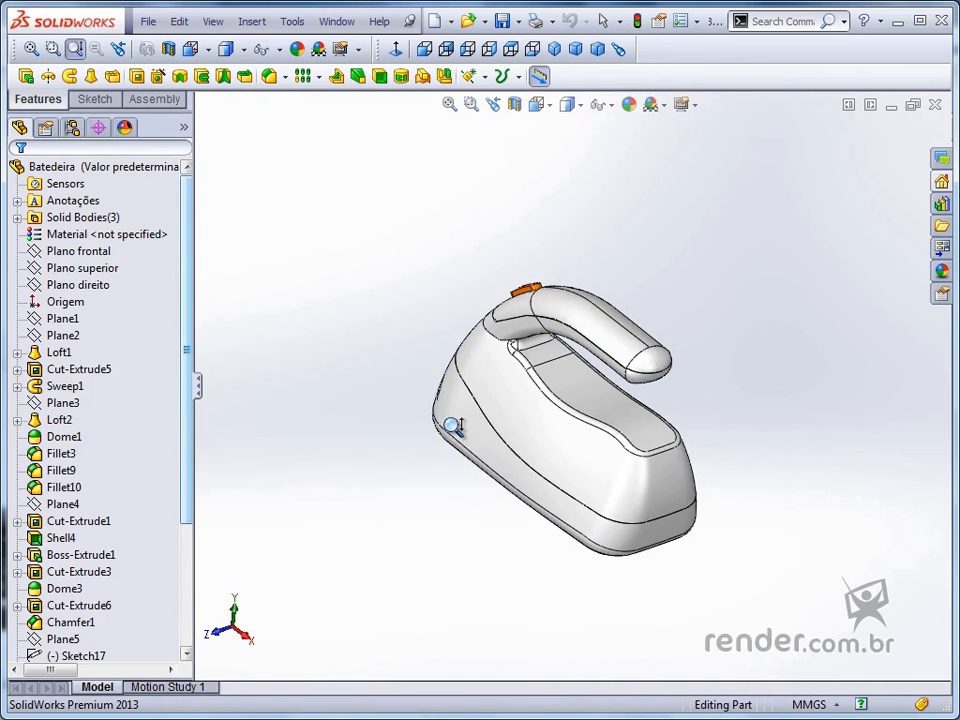
pyautogui.press('Escape')
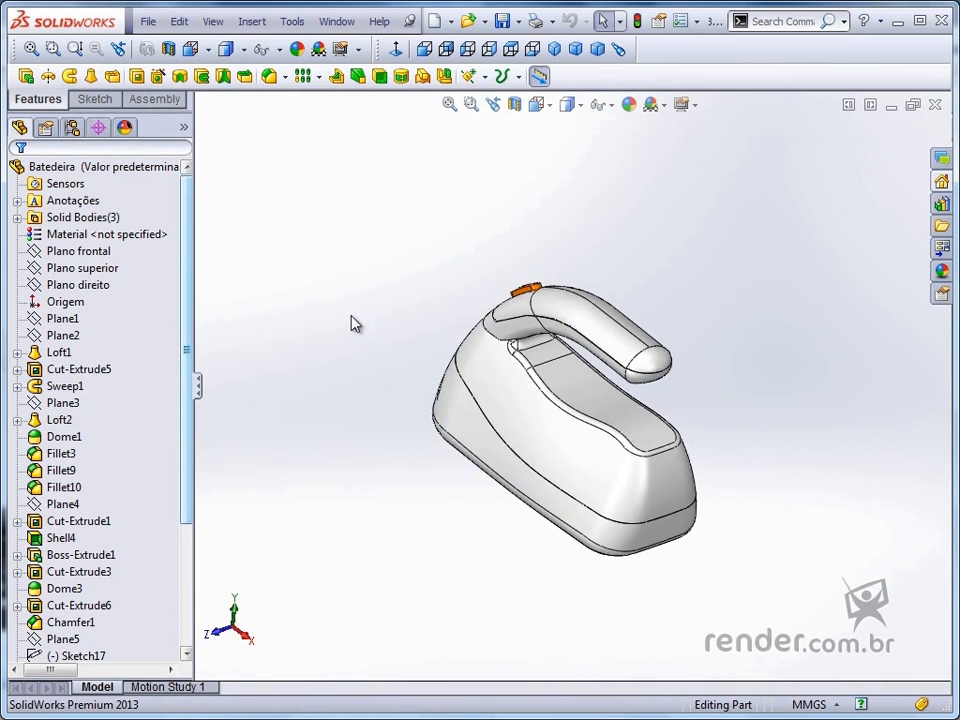
pyautogui.scroll(3, 396, 366)
pyautogui.scroll(-3, 418, 370)
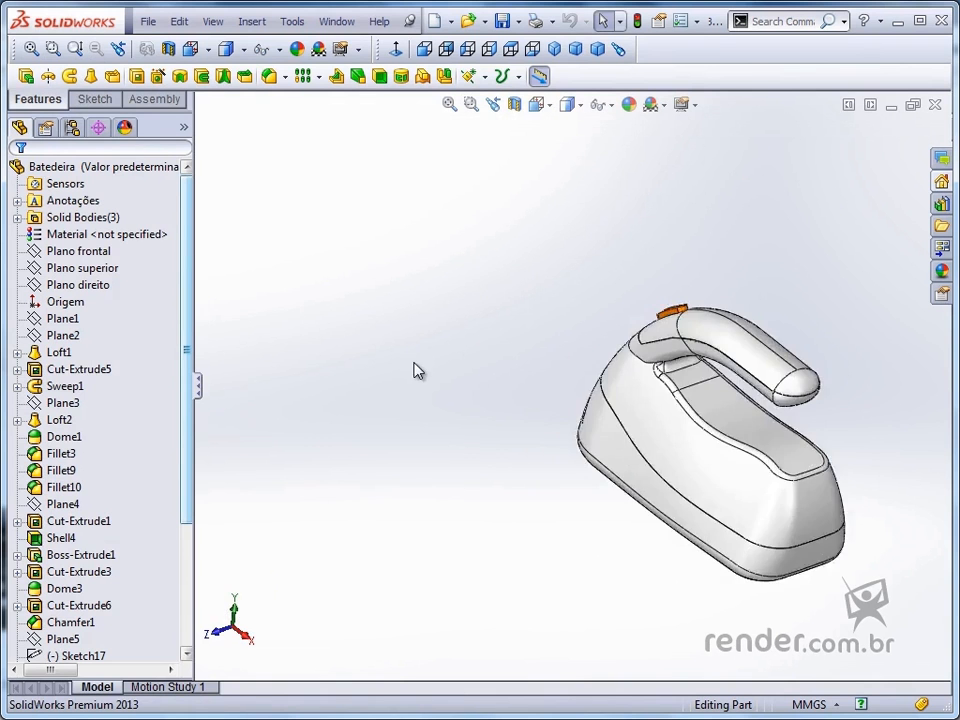
pyautogui.scroll(2, 530, 392)
pyautogui.scroll(-2, 857, 471)
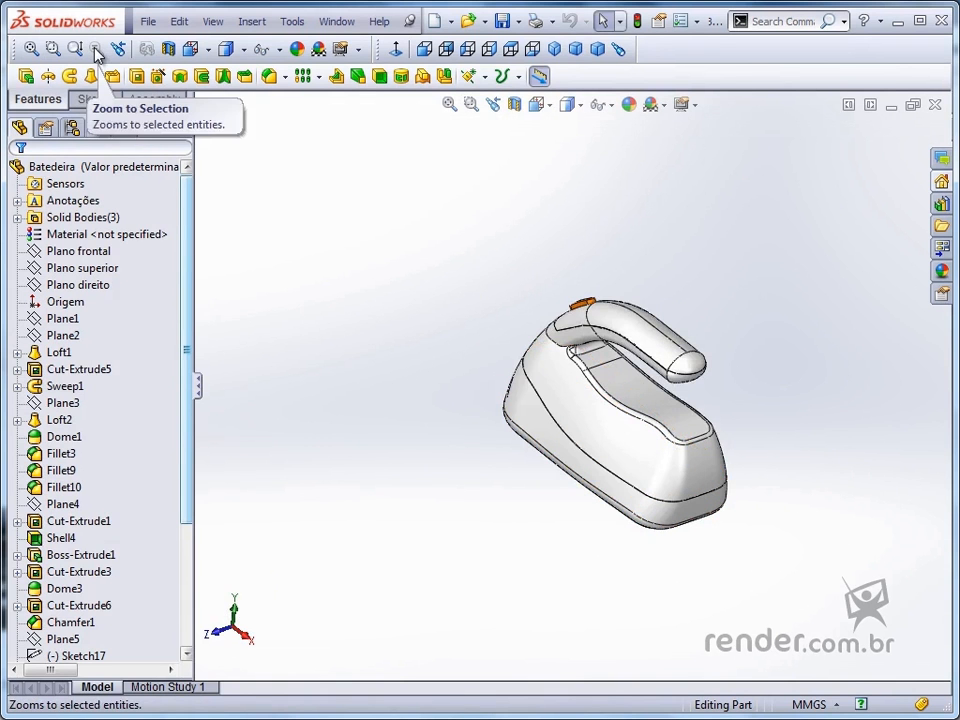
# Zoom to the selected curved handle face, then fit the whole model and clear the selection
pyautogui.click(658, 354)
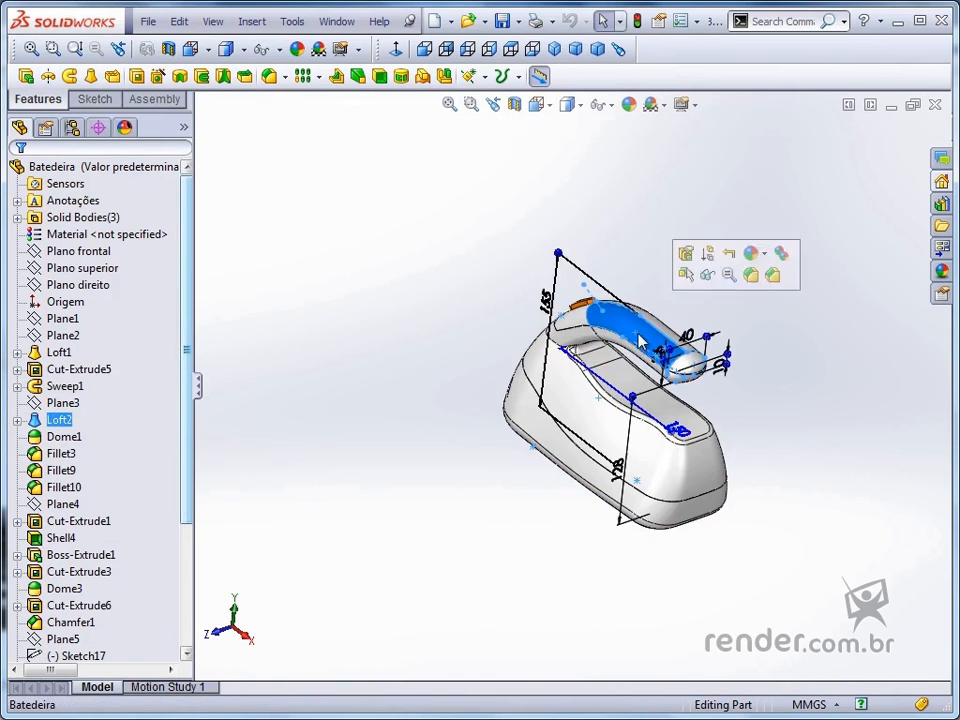
pyautogui.click(93, 47)
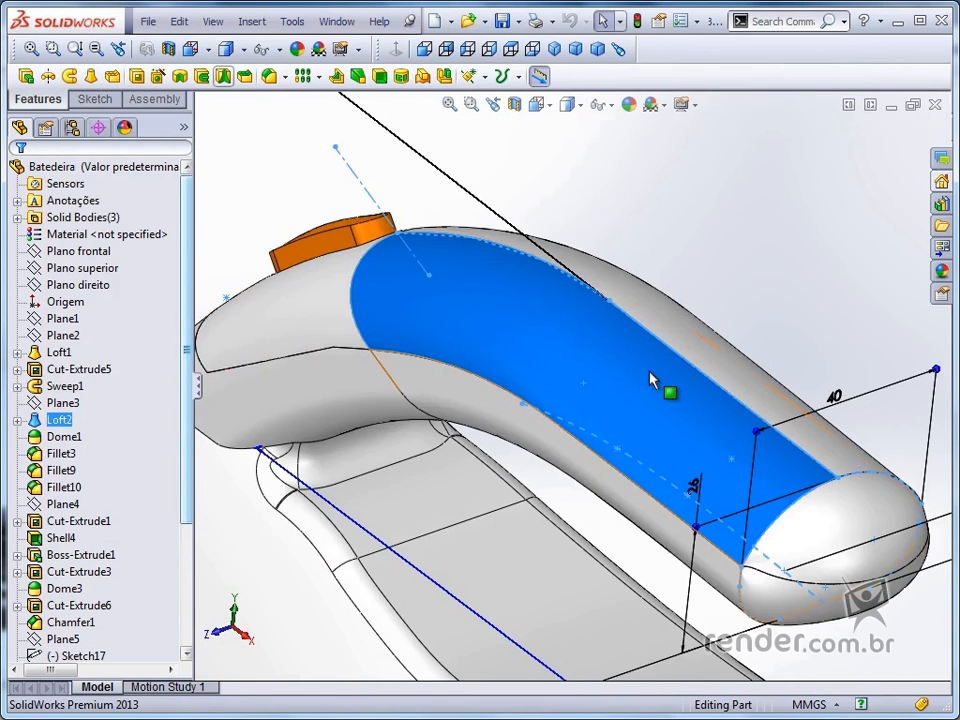
pyautogui.press('f')
pyautogui.click(771, 319)
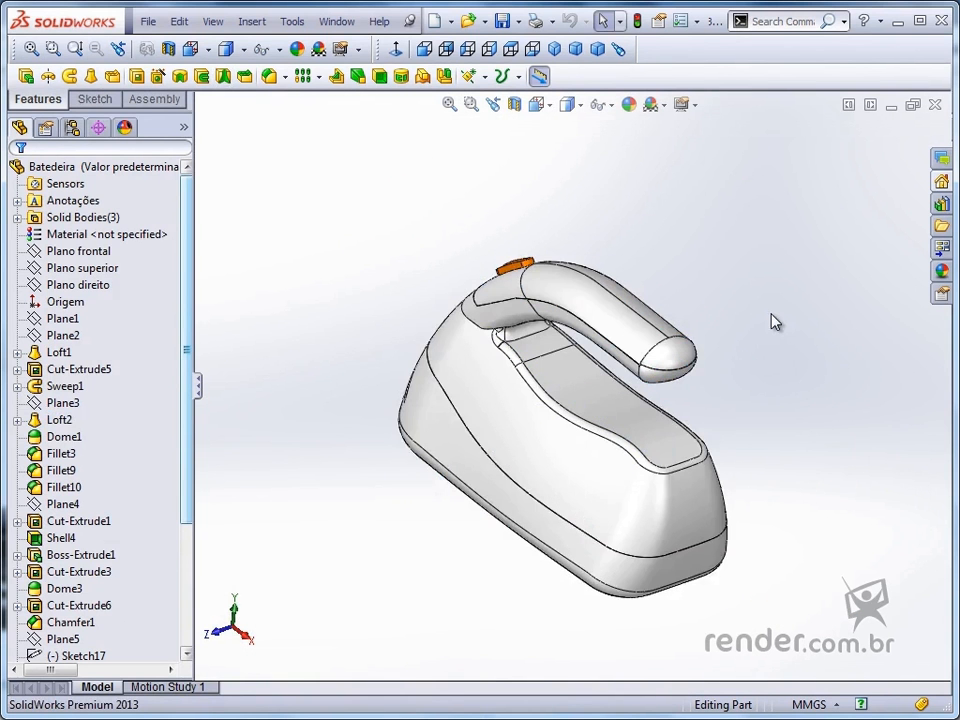
# Pan the model sideways across the graphics area with the Pan tool
pyautogui.rightClick(665, 225)
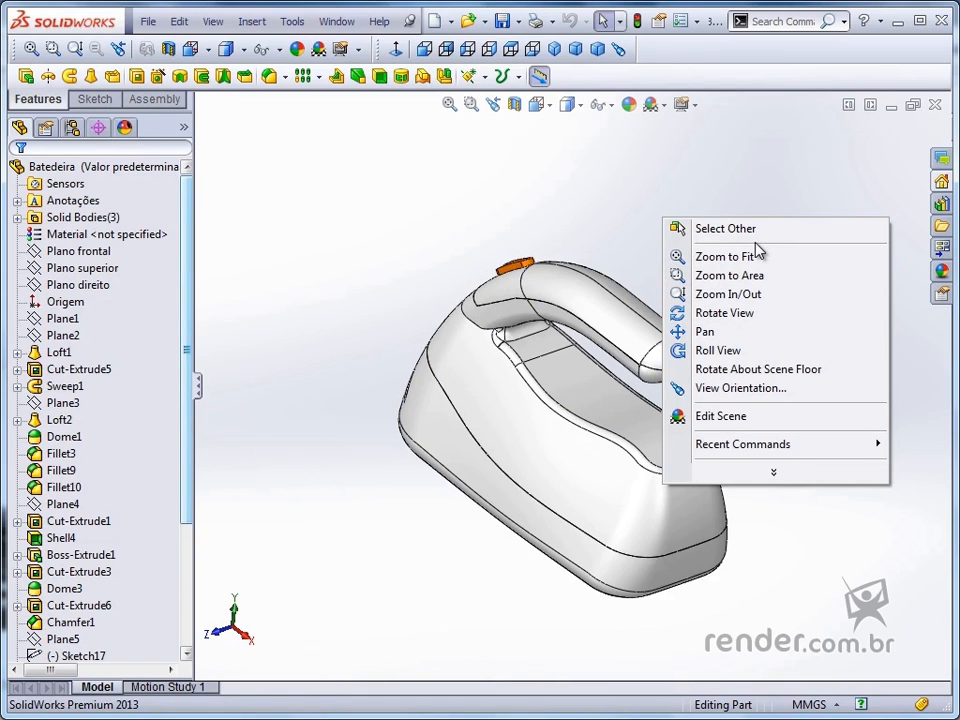
pyautogui.click(745, 338)
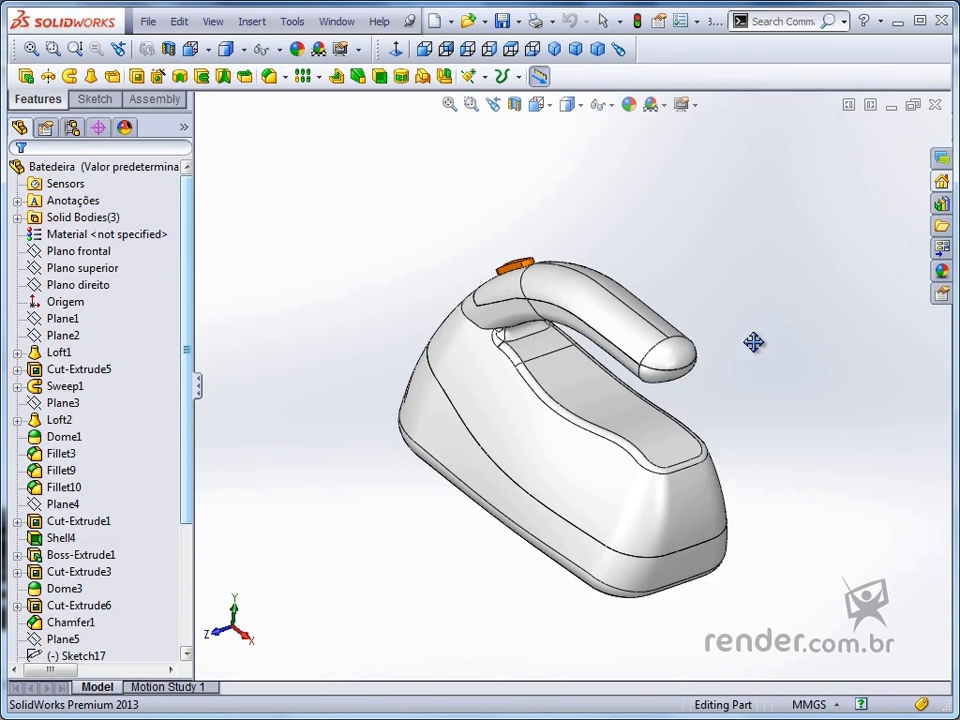
pyautogui.moveTo(754, 343); pyautogui.dragTo(579, 359)
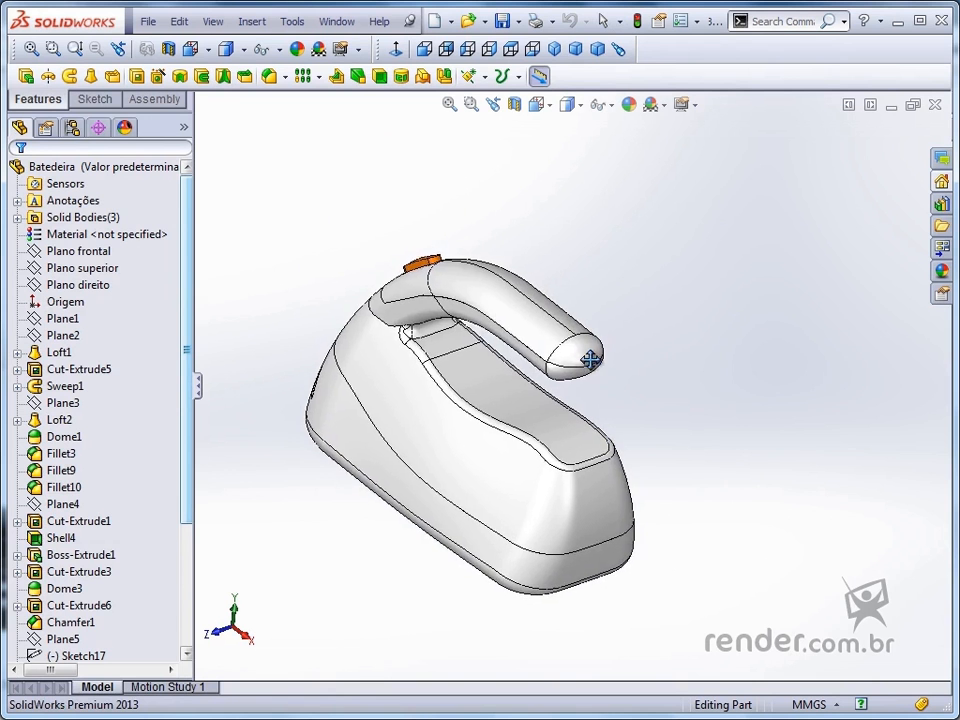
# Rotate the model freely with the Rotate View tool to see it from different angles
pyautogui.rightClick(629, 247)
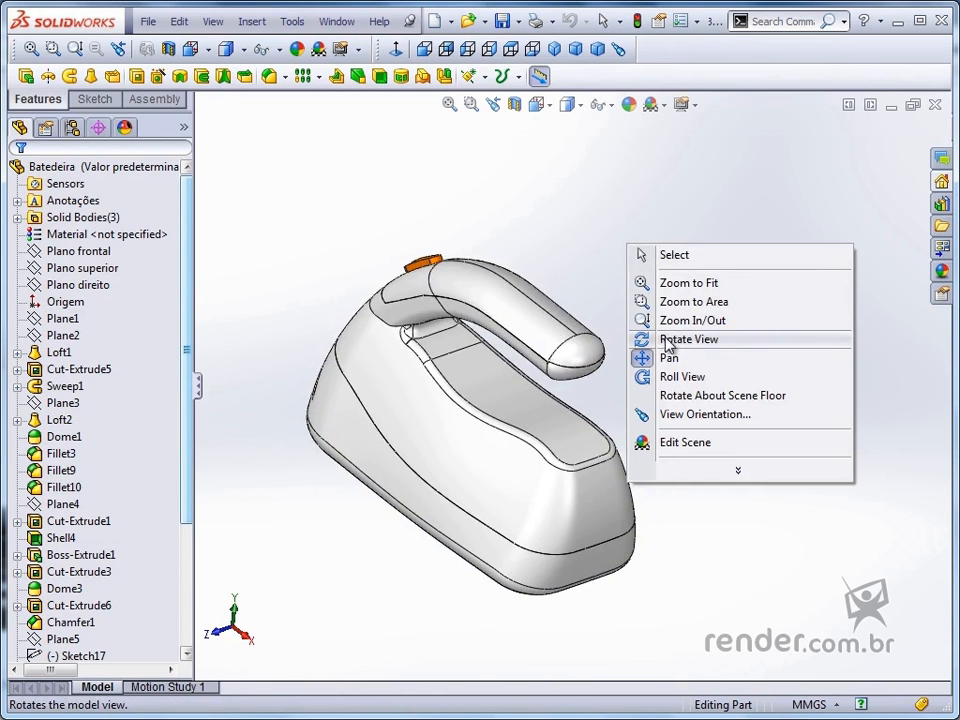
pyautogui.click(727, 343)
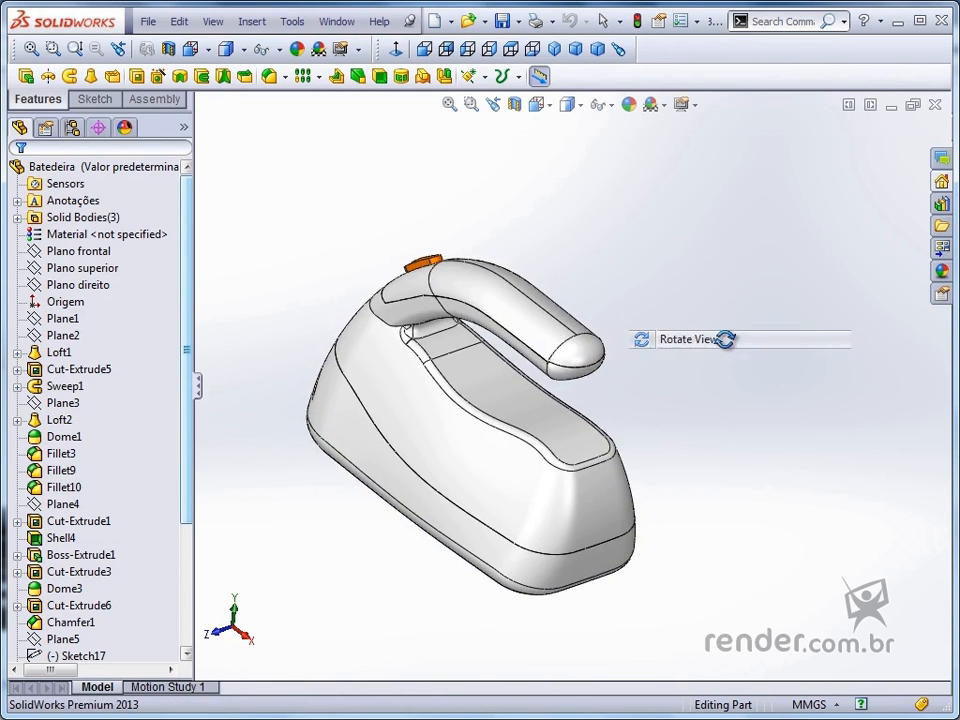
pyautogui.moveTo(530, 299); pyautogui.dragTo(561, 270)
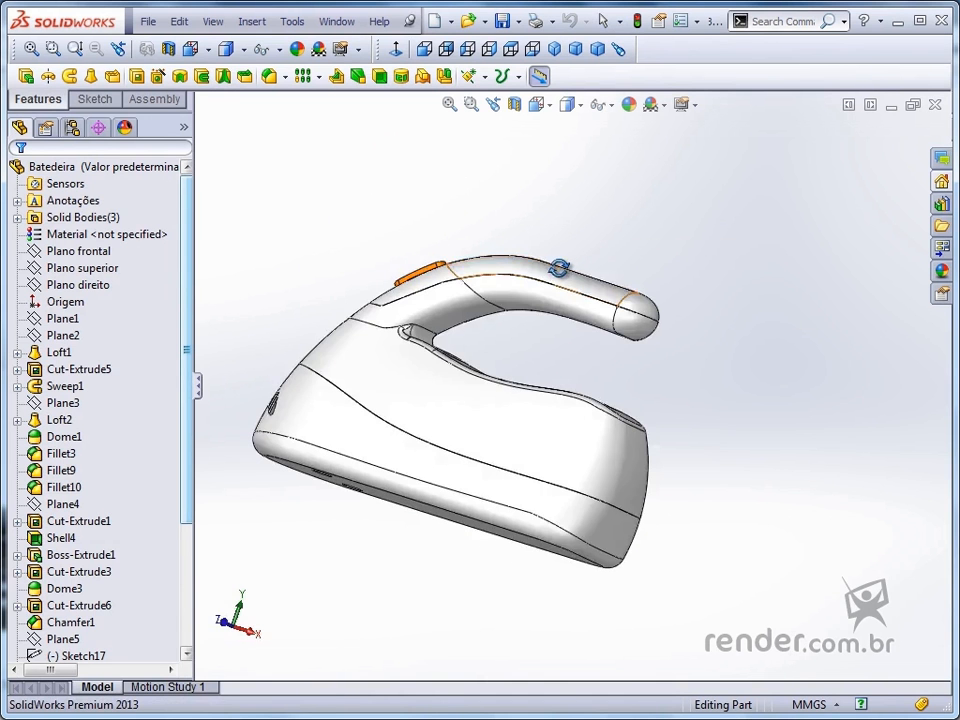
pyautogui.moveTo(386, 424); pyautogui.dragTo(693, 363)
# Activate the Roll View tool, switch the model to the top orientation and exit the tool
pyautogui.rightClick(690, 314)
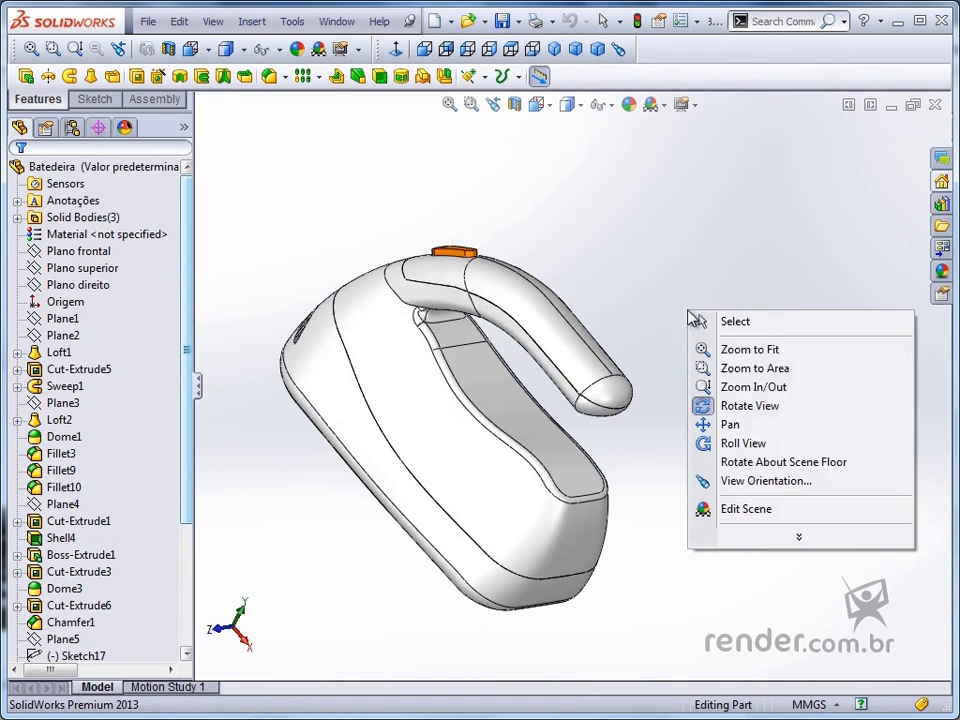
pyautogui.click(748, 444)
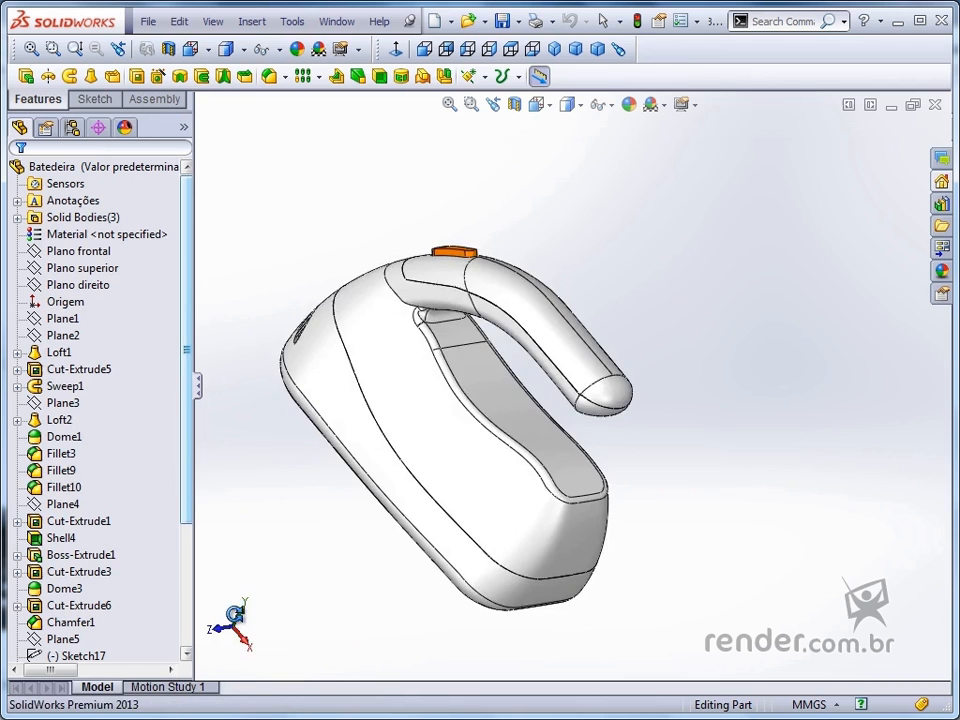
pyautogui.hotkey('ctrl', '5')
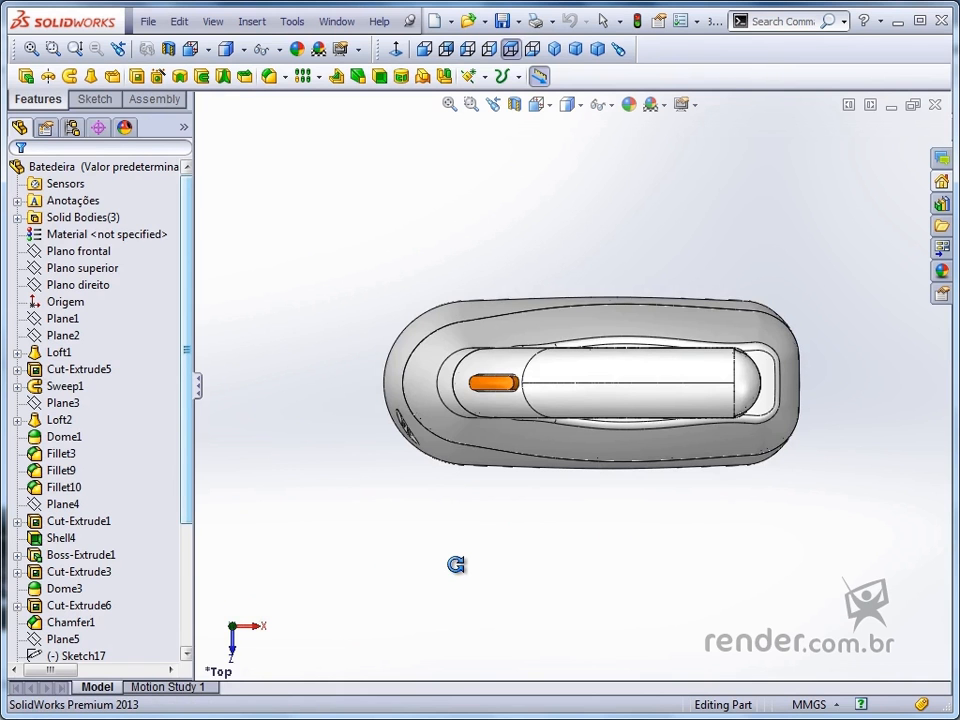
pyautogui.press('Escape')
# View the model along the reference triad's X, Y and Z axes, then return it to the isometric orientation
pyautogui.click(252, 626)
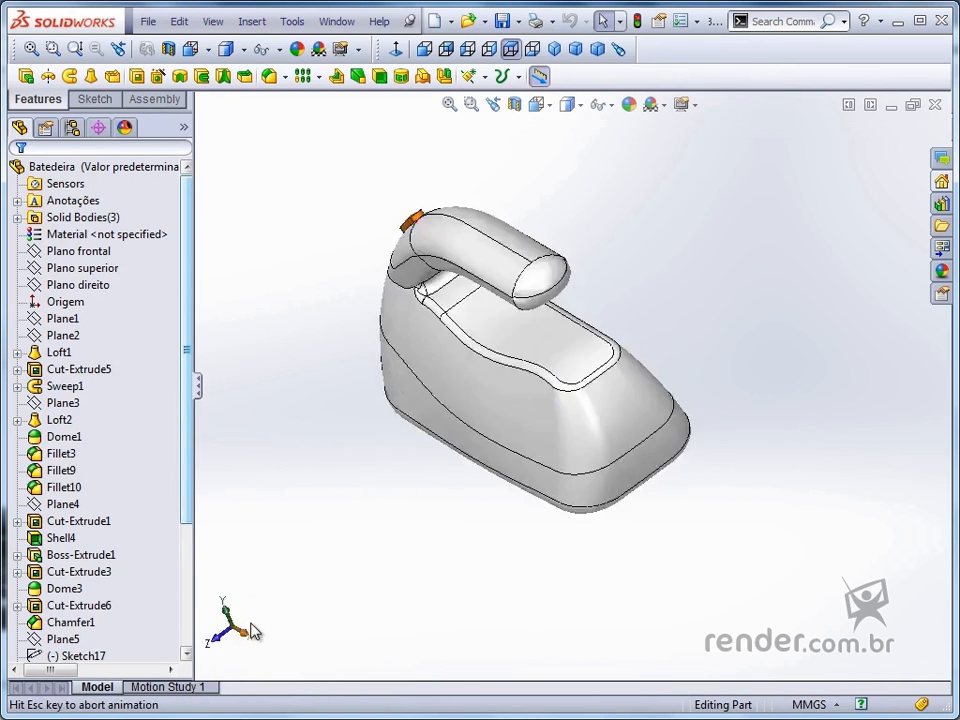
pyautogui.click(236, 616)
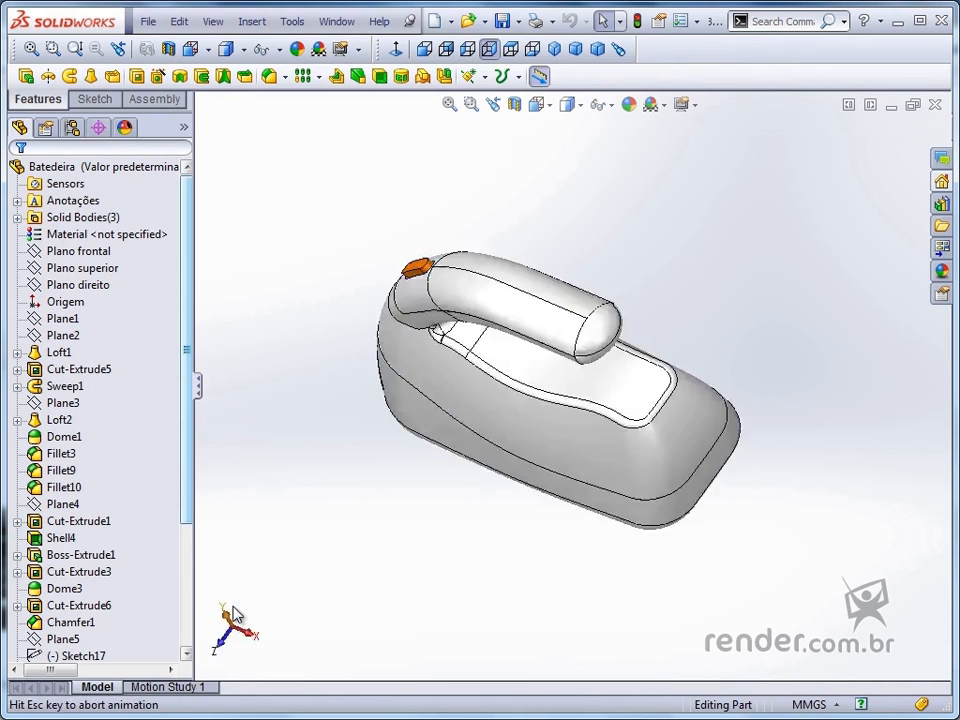
pyautogui.click(236, 646)
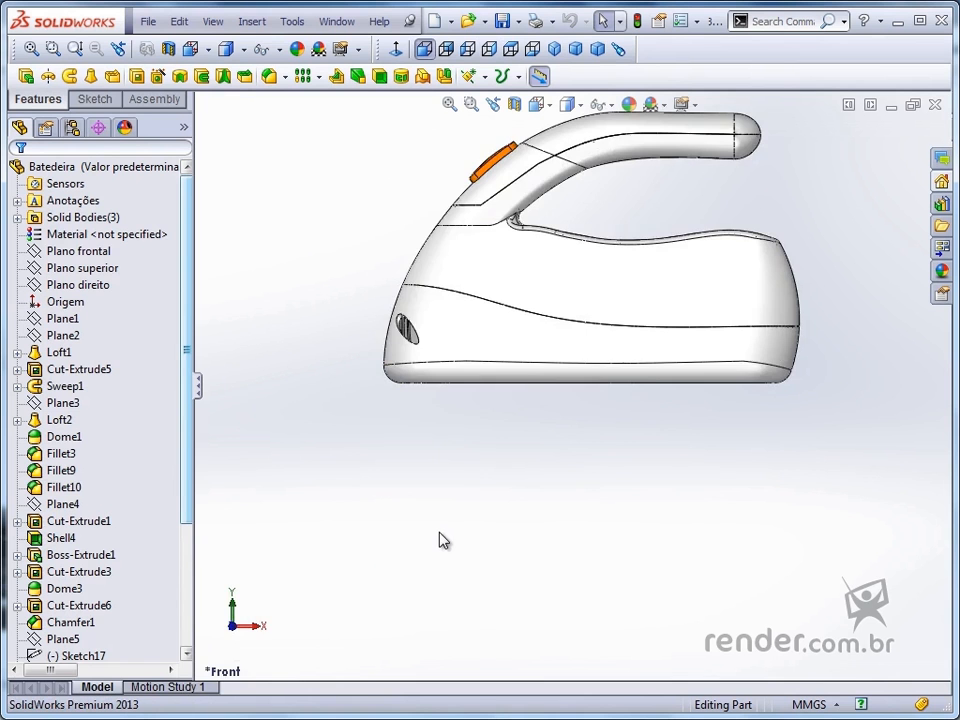
pyautogui.hotkey('ctrl', '7')
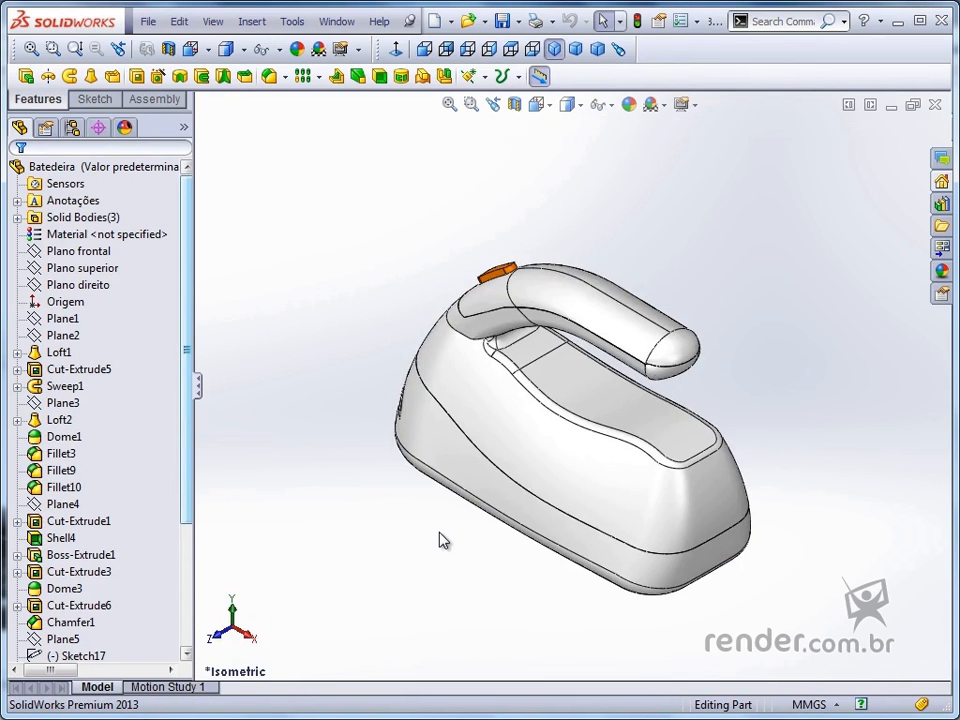